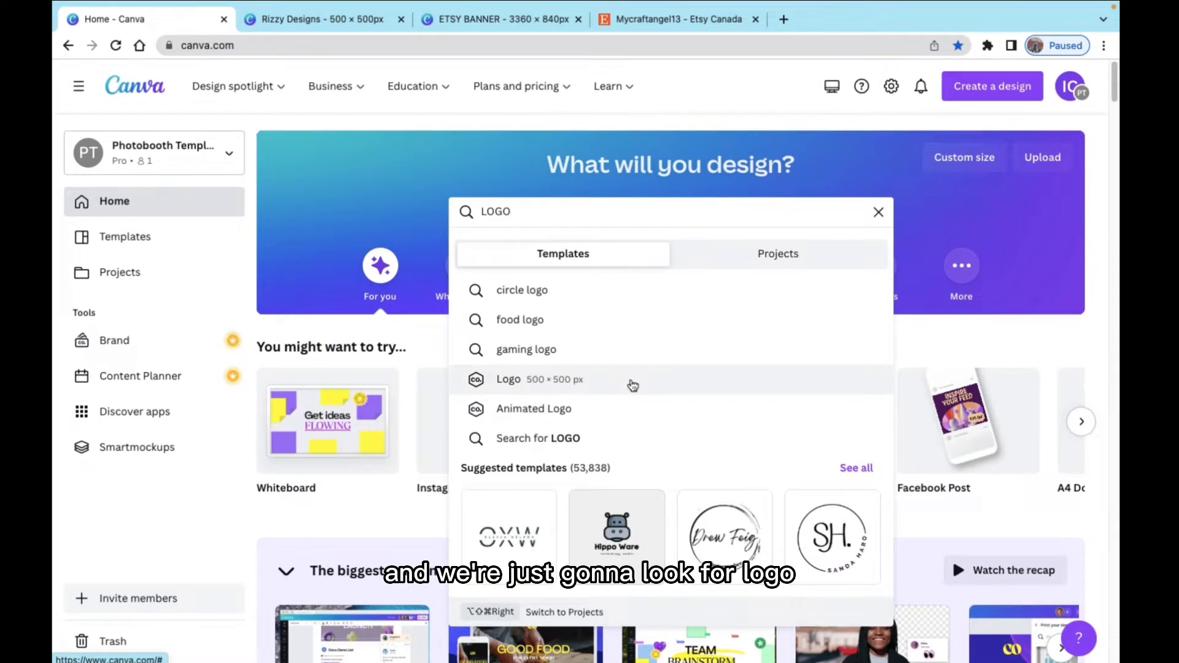
Step: Browse the 500 × 500 px logo templates and open the pink "Olivia" beauty blogger template as a new design
left_click(630, 385)
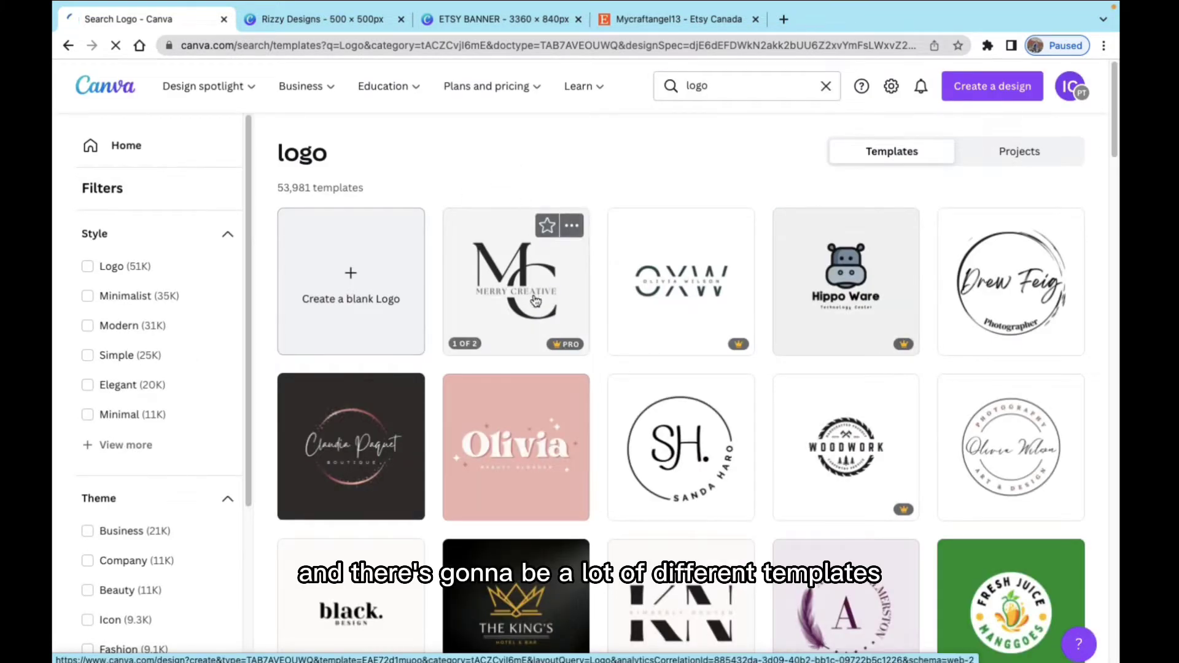
scroll(906, 504, "down", 1)
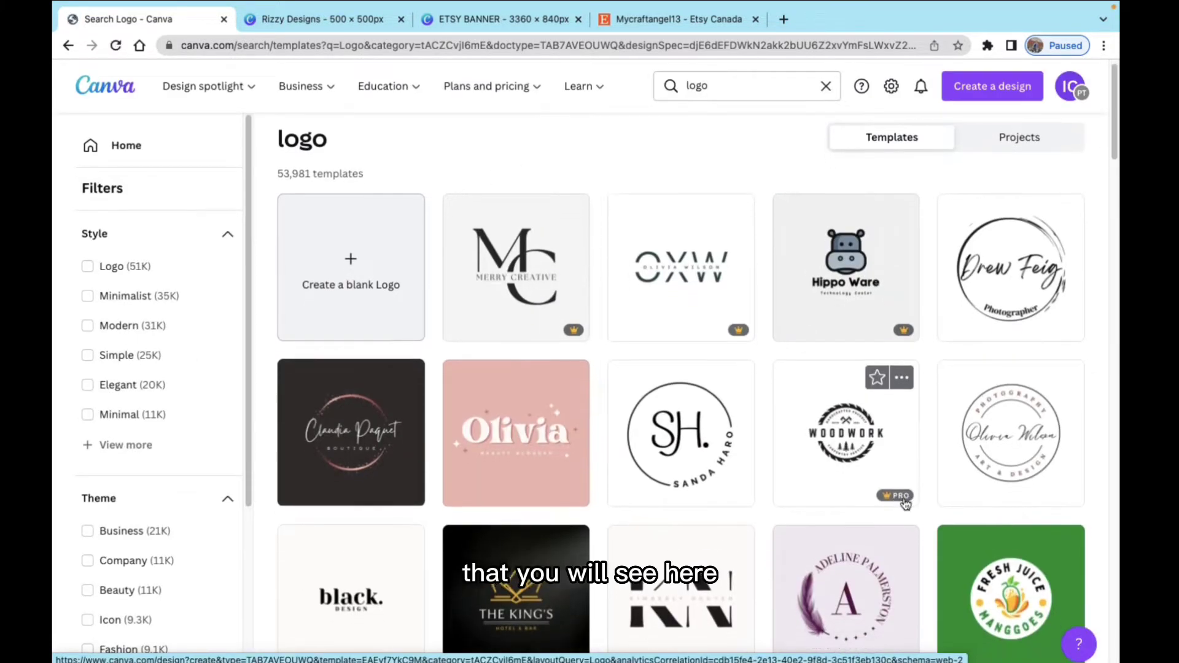
scroll(906, 504, "down", 3)
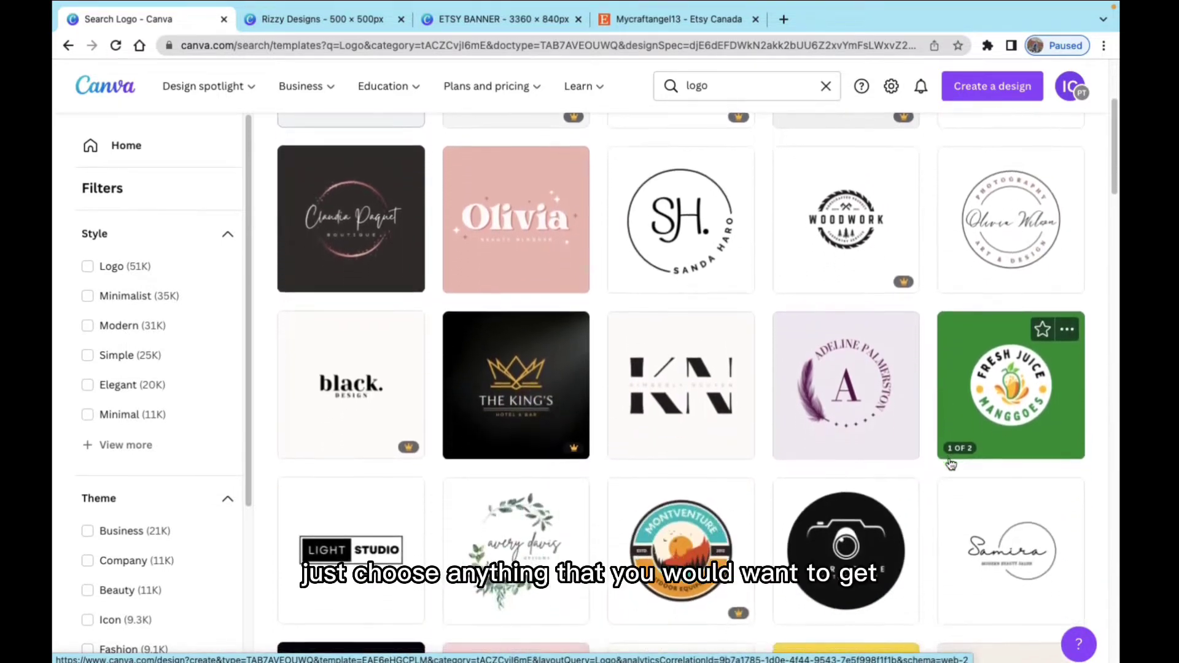
scroll(951, 465, "down", 3)
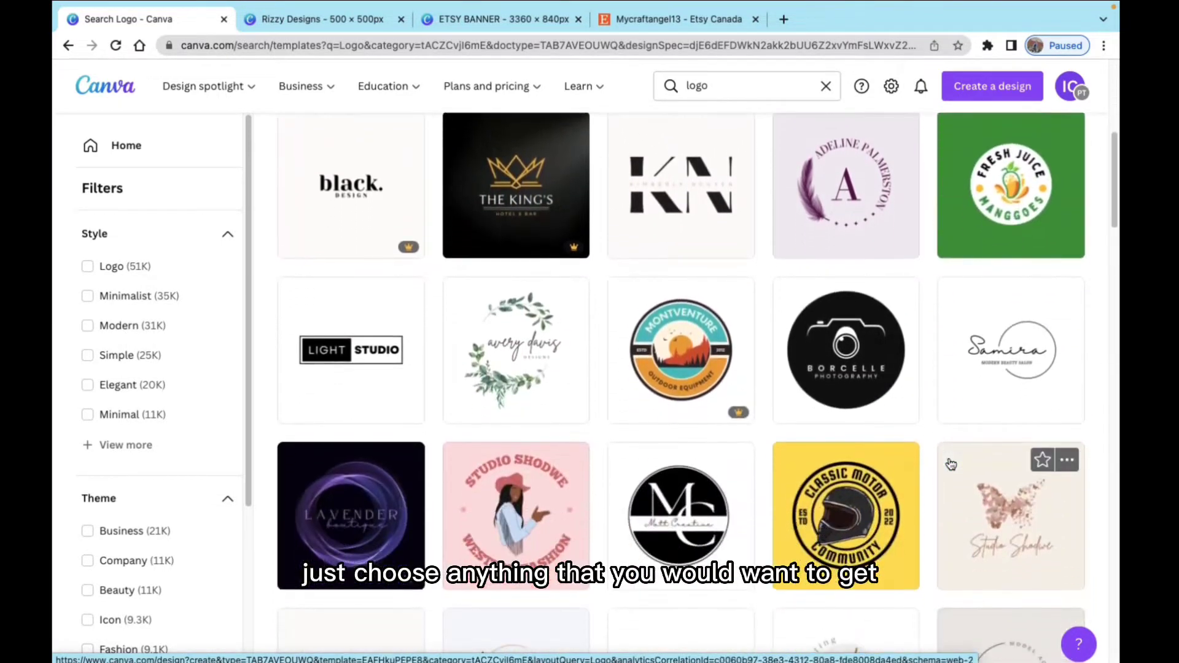
scroll(872, 467, "down", 2)
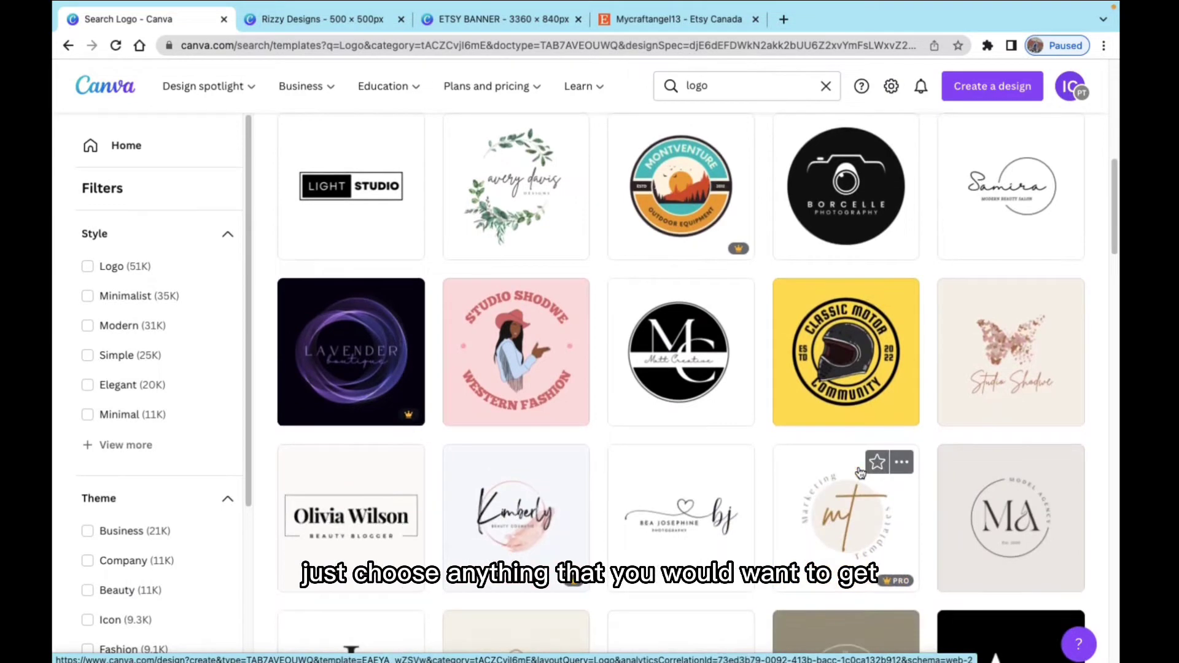
scroll(860, 472, "down", 3)
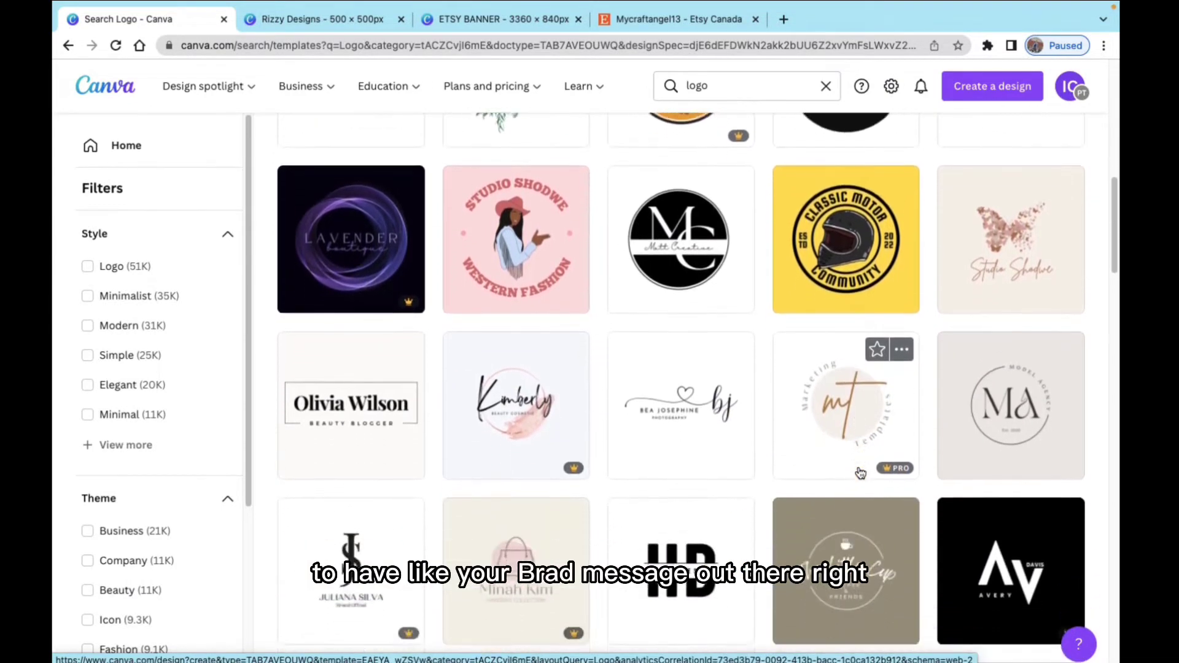
scroll(861, 473, "down", 1)
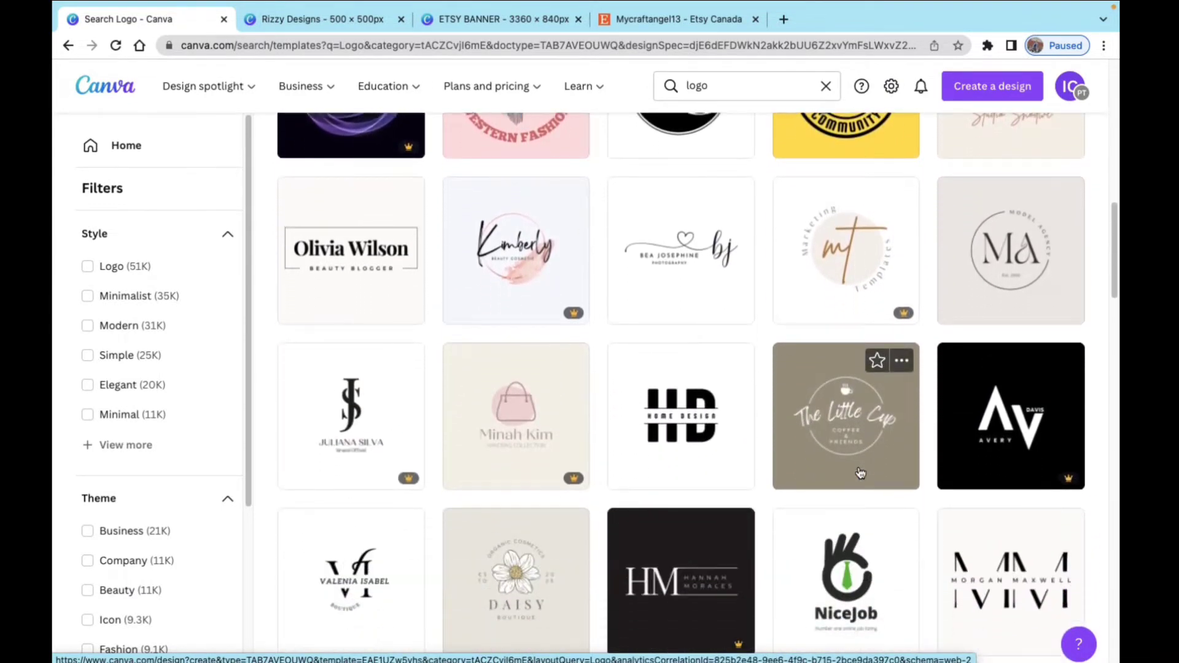
scroll(861, 472, "down", 3)
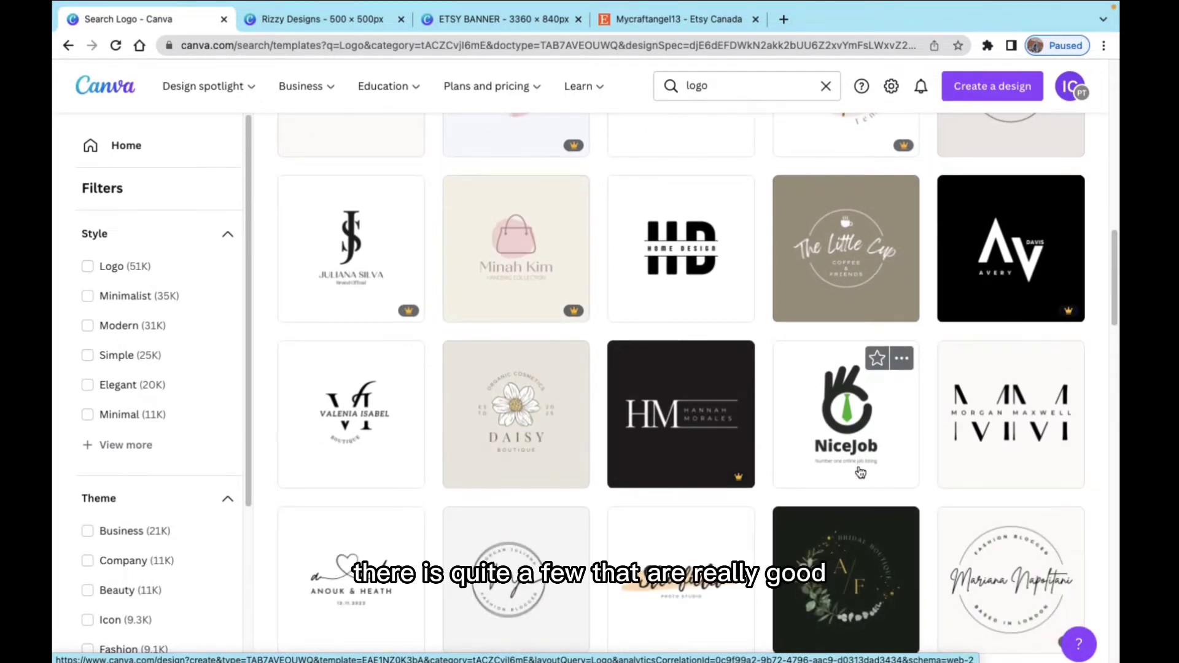
scroll(861, 473, "down", 3)
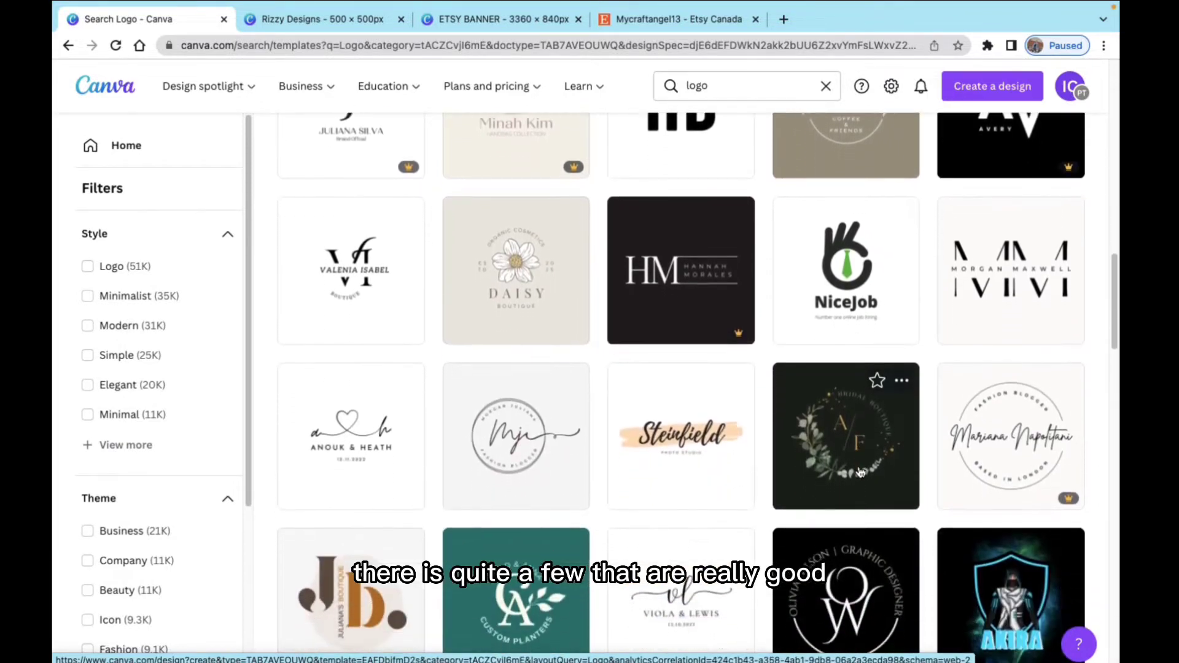
scroll(861, 472, "up", 8)
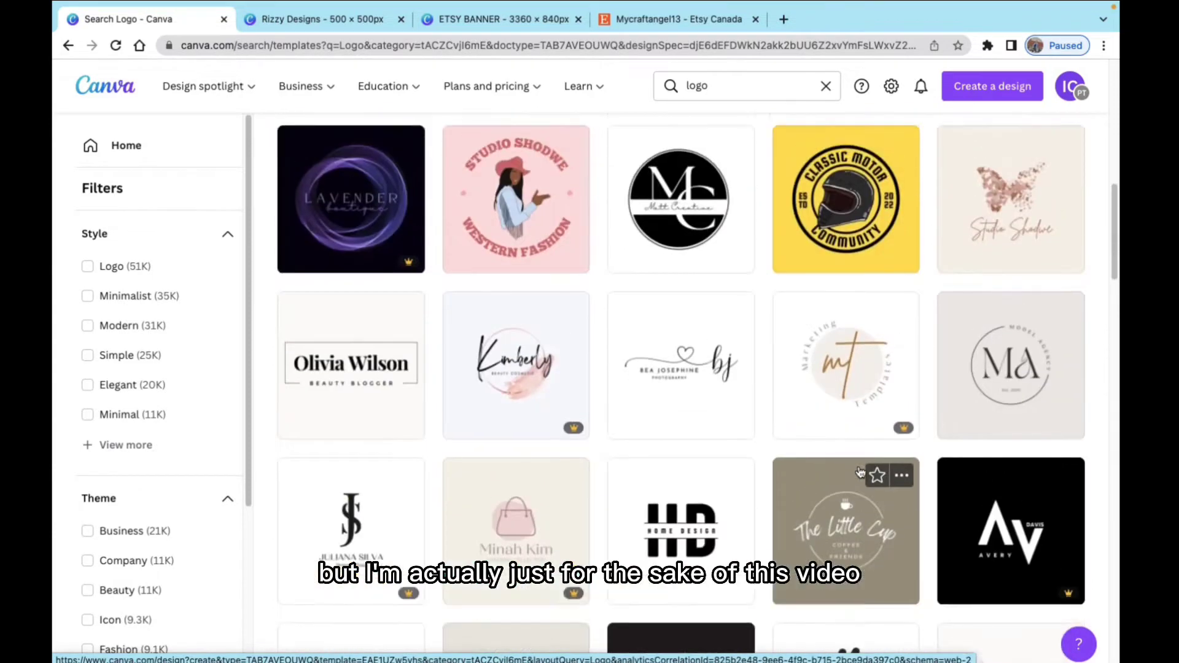
scroll(860, 471, "up", 12)
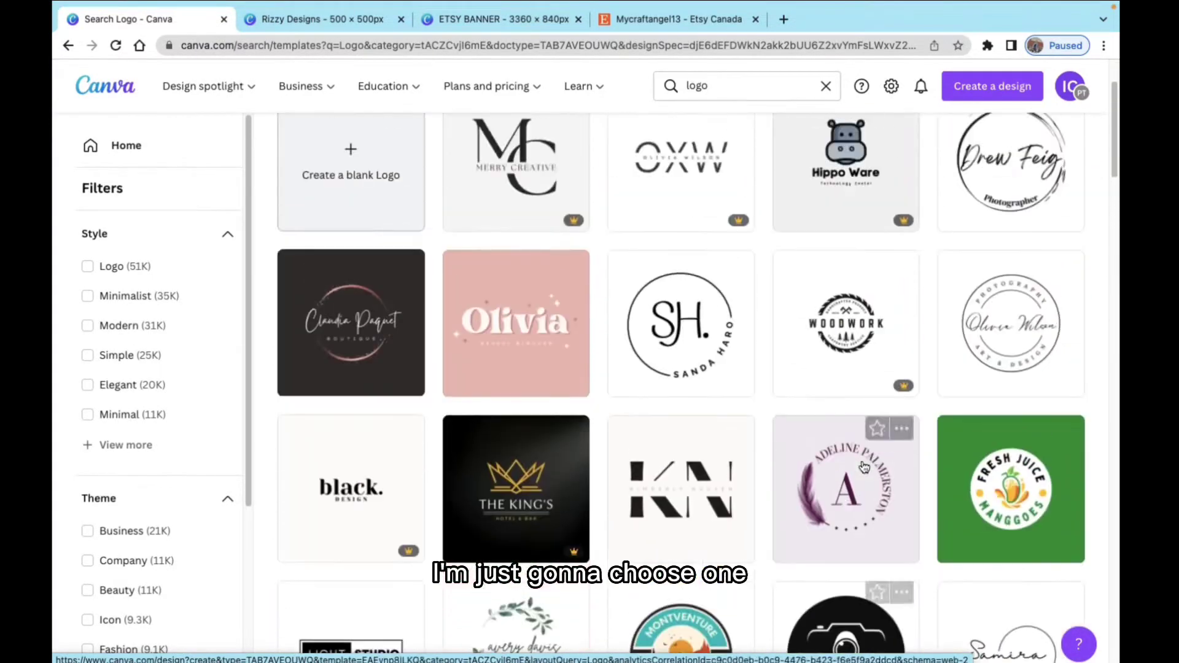
scroll(864, 466, "up", 3)
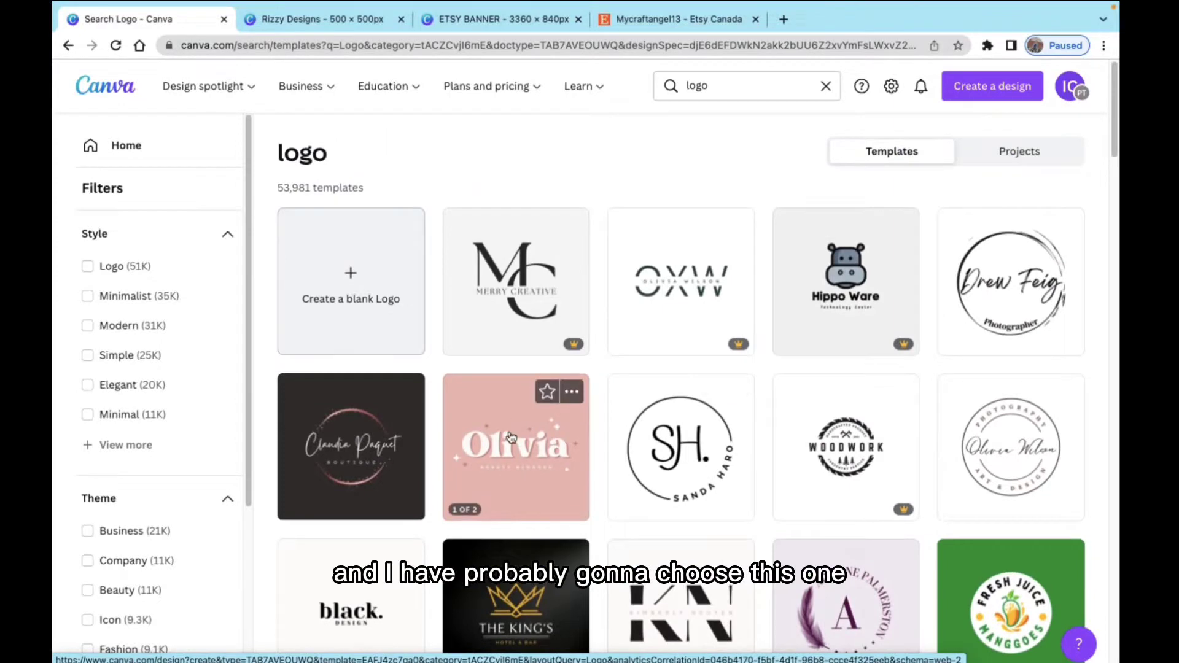
left_click(511, 437)
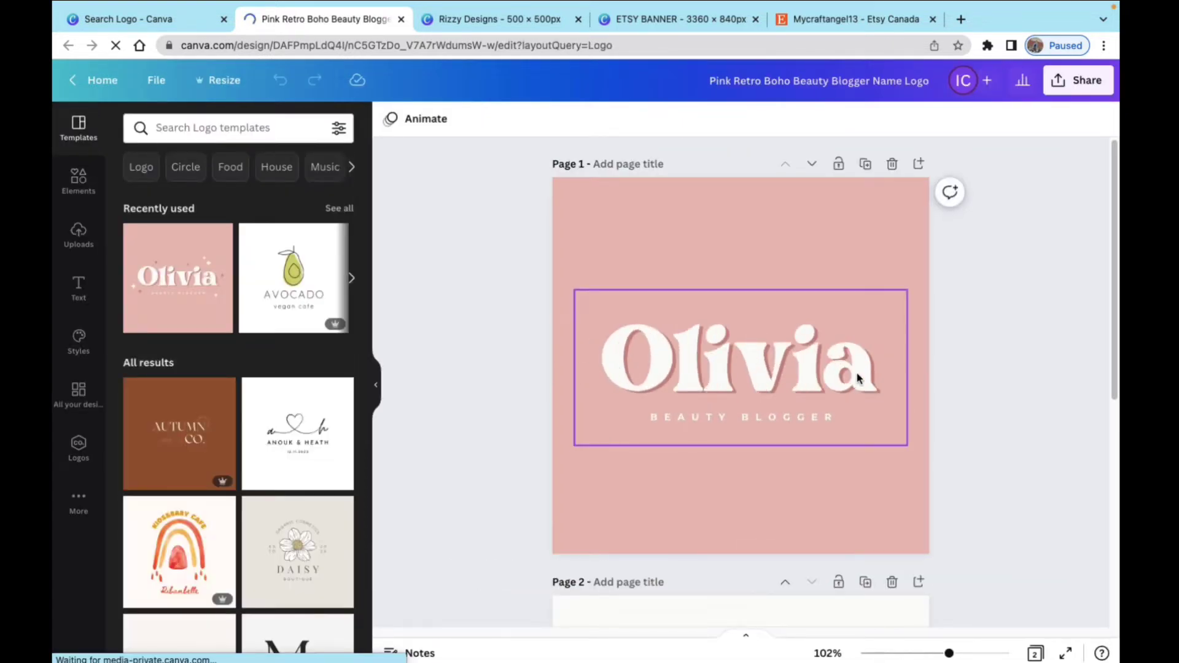
Step: Replace the "Olivia" title on page 1 with "My Craft Angel"
left_click(858, 376)
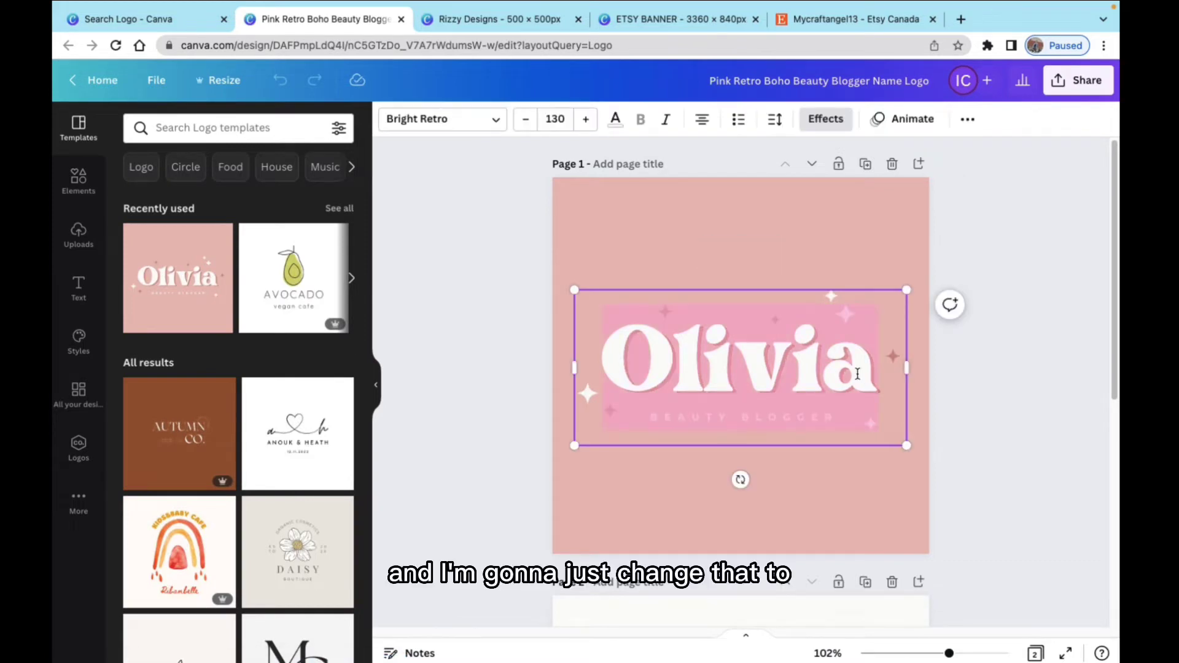
double_click(858, 373)
key("BackSpace")
type("m")
key("BackSpace")
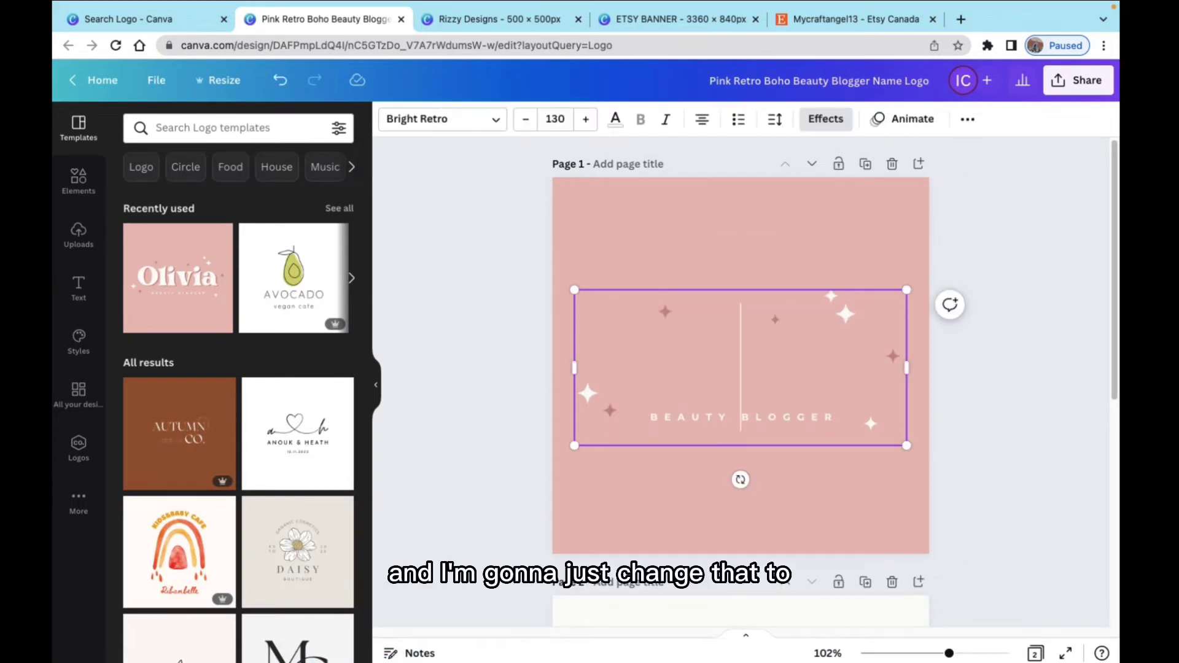
type("My cr")
key("BackSpace")
key("BackSpace")
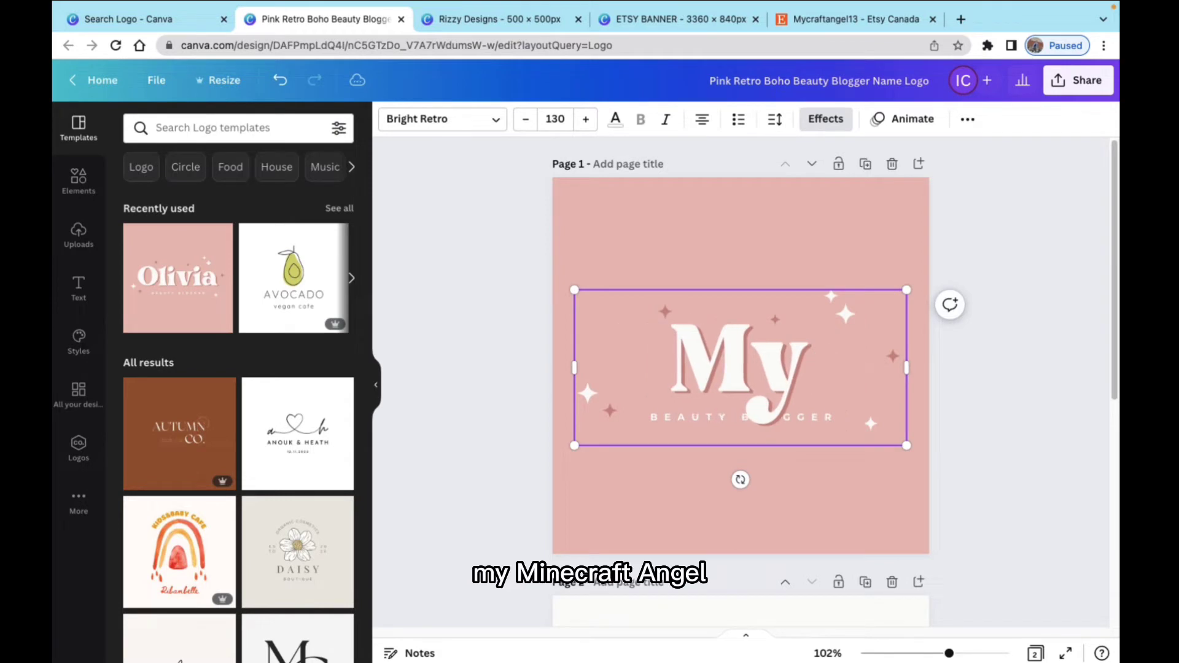
type("craft Ang")
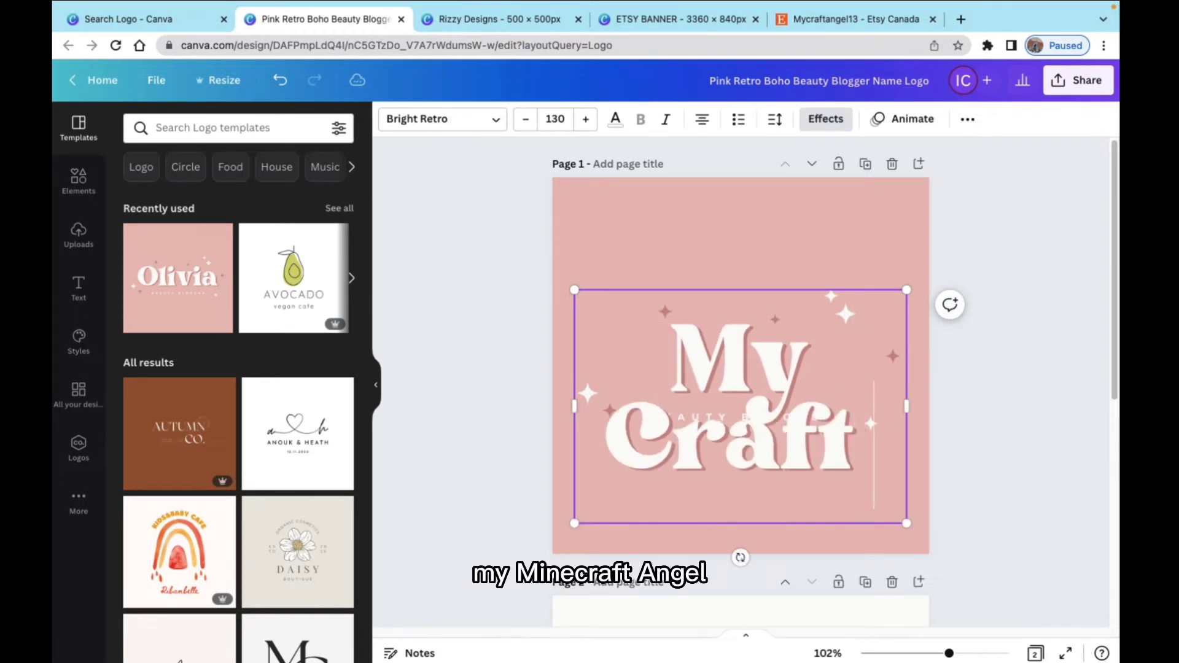
type("el")
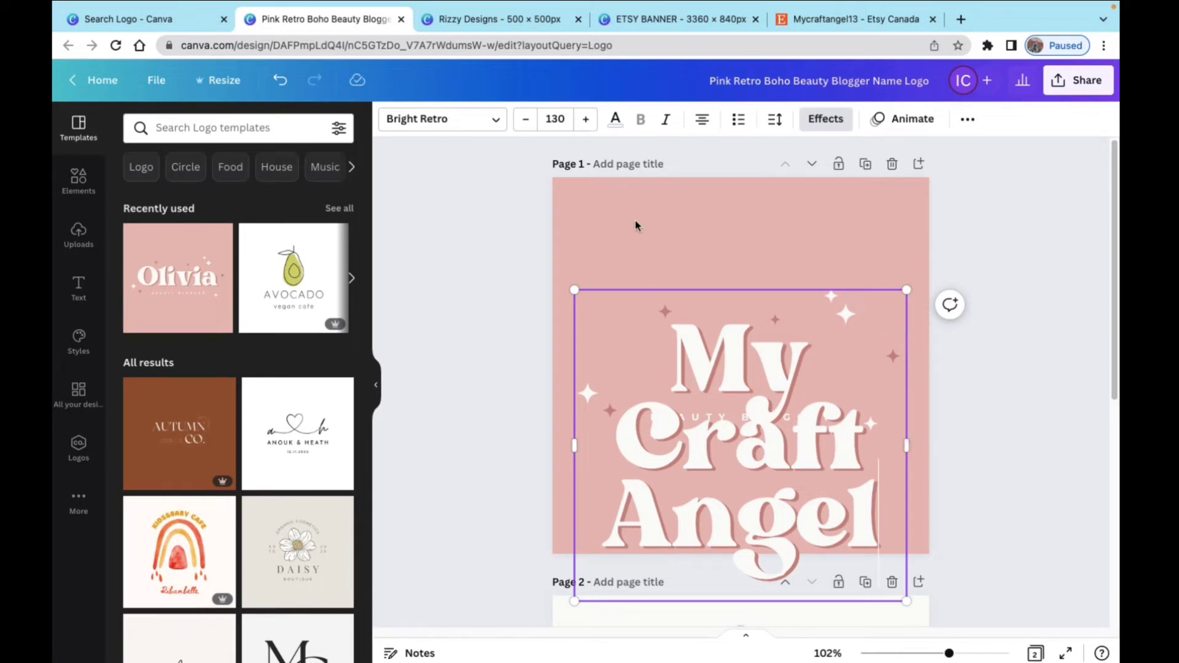
Step: Move the title off the "BEAUTY BLOGGER" tagline and delete the tagline
left_click_drag(795, 397, 678, 269)
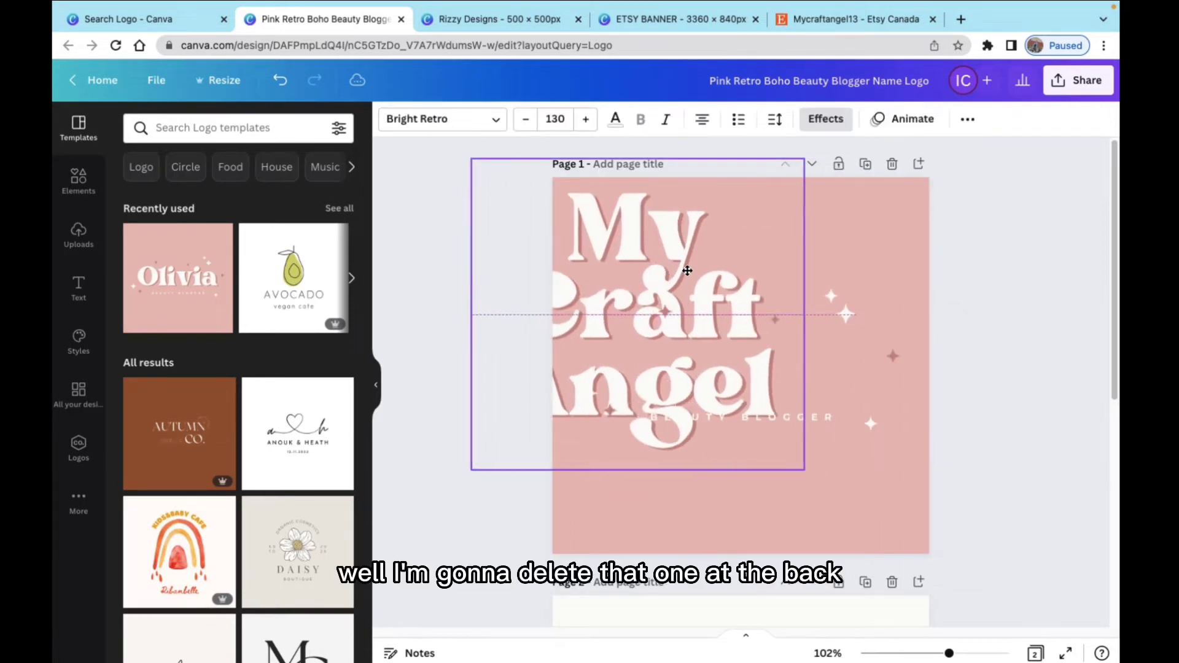
left_click_drag(831, 424, 836, 532)
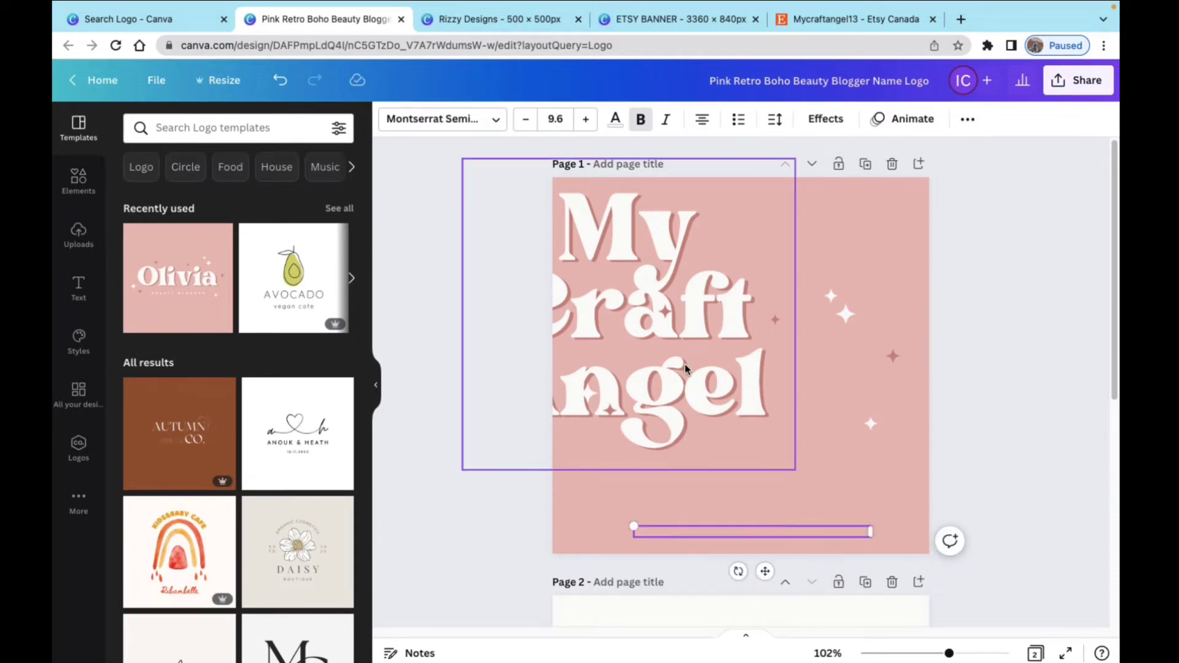
left_click(842, 496)
Step: Move the title down out of the way and spread the sparkles outward toward the edges of the logo
left_click_drag(655, 321, 717, 573)
mouse_move(587, 393)
left_mouse_down()
mouse_move(573, 344)
mouse_move(582, 408)
mouse_move(572, 396)
left_mouse_up()
left_click_drag(660, 314, 597, 225)
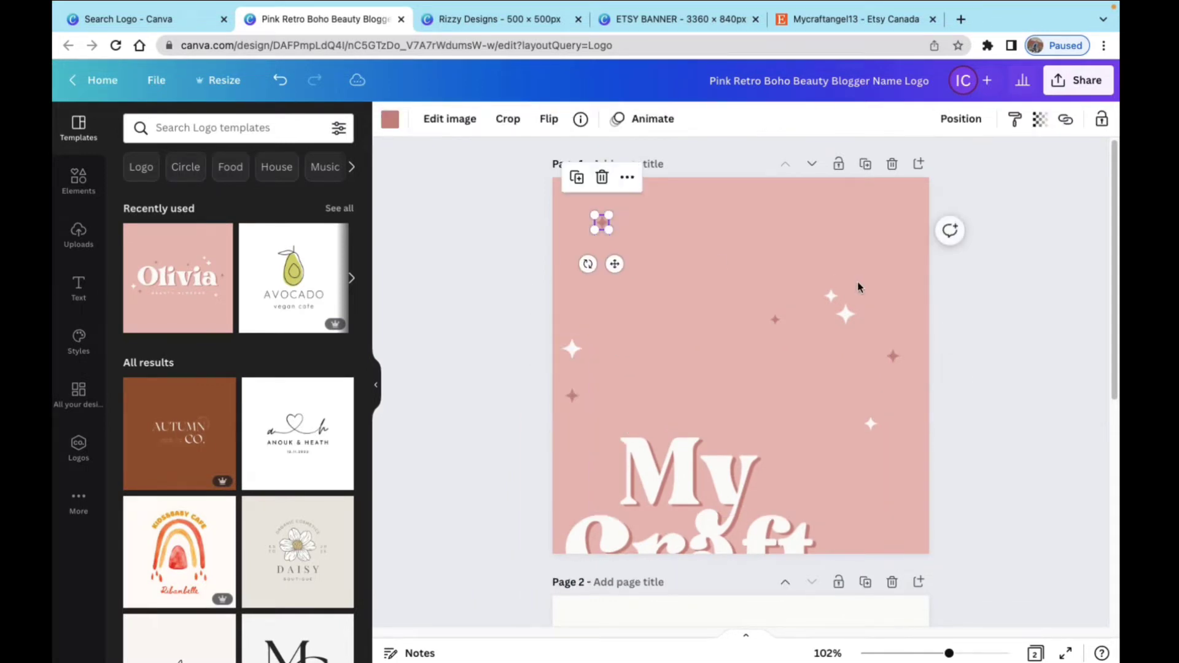
left_click_drag(828, 298, 874, 217)
left_click_drag(845, 316, 889, 258)
left_click_drag(775, 324, 851, 219)
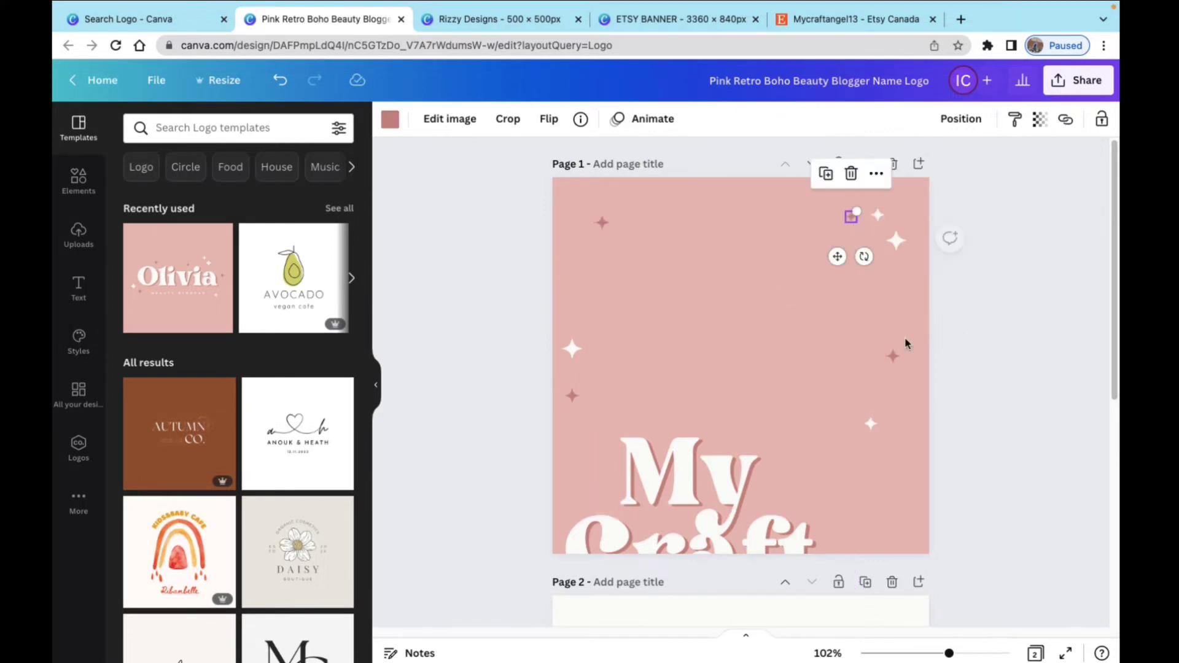
left_click_drag(895, 359, 916, 293)
left_click_drag(870, 424, 916, 440)
Step: Center the "My Craft Angel" title on the logo, between the sparkles
left_click_drag(750, 490, 793, 299)
left_click_drag(780, 387, 774, 364)
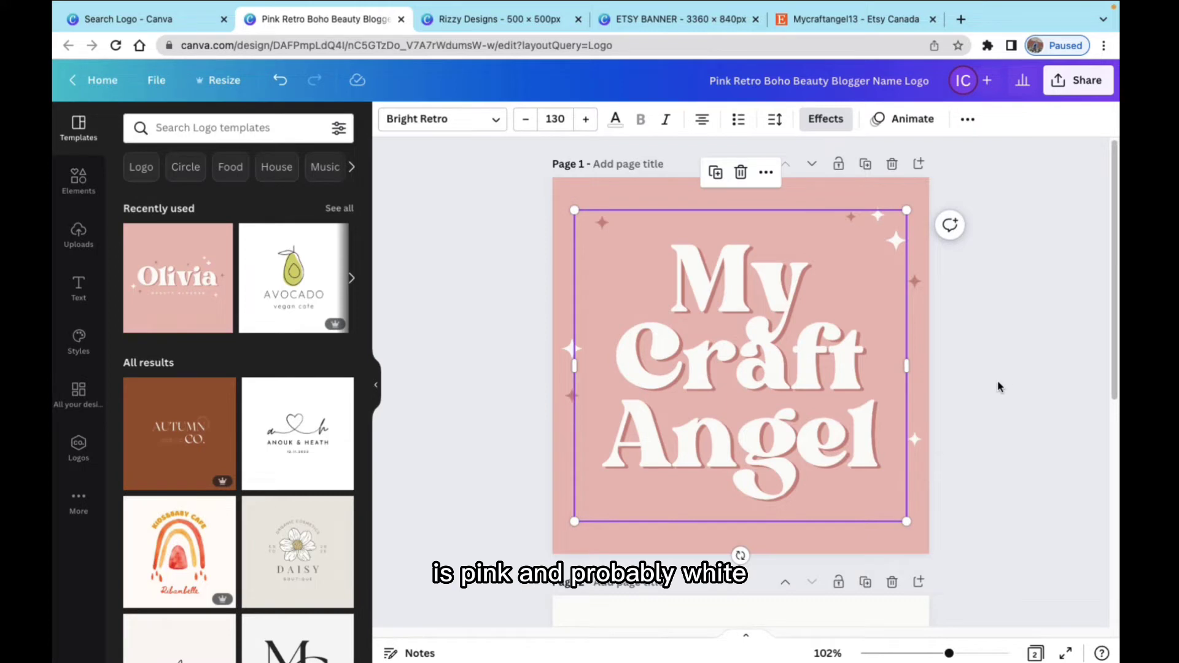
left_click(914, 363)
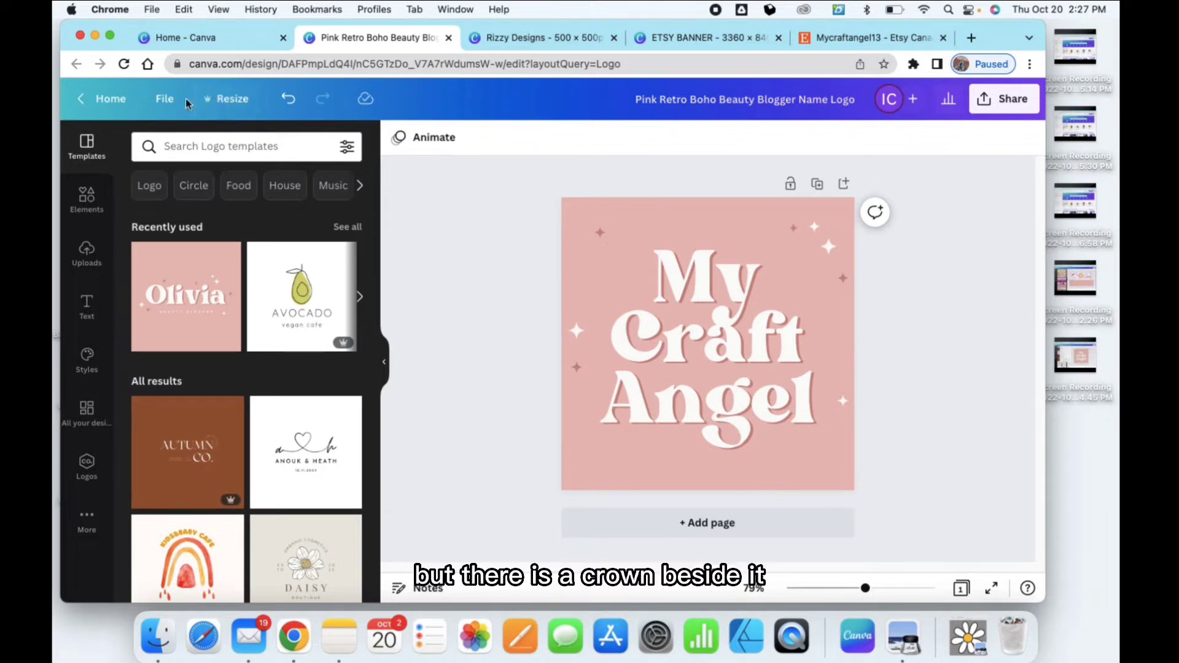
Step: Create a resized copy of the logo at a custom size of 3360 × 840 px and show it full screen
left_click(223, 101)
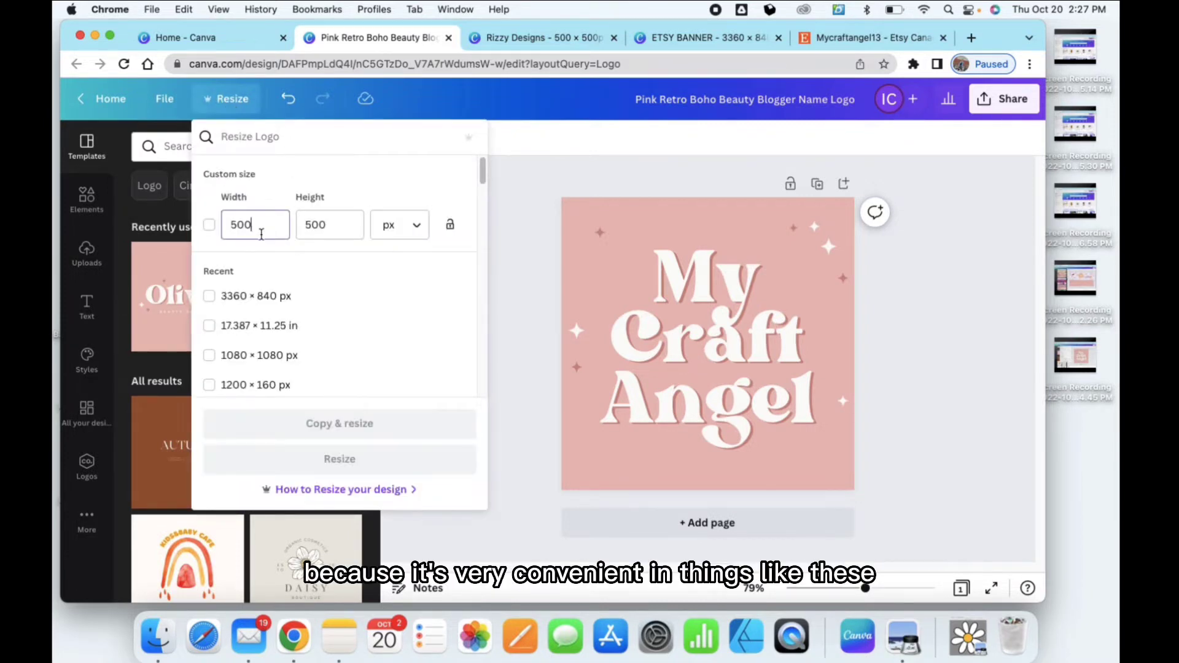
key("BackSpace")
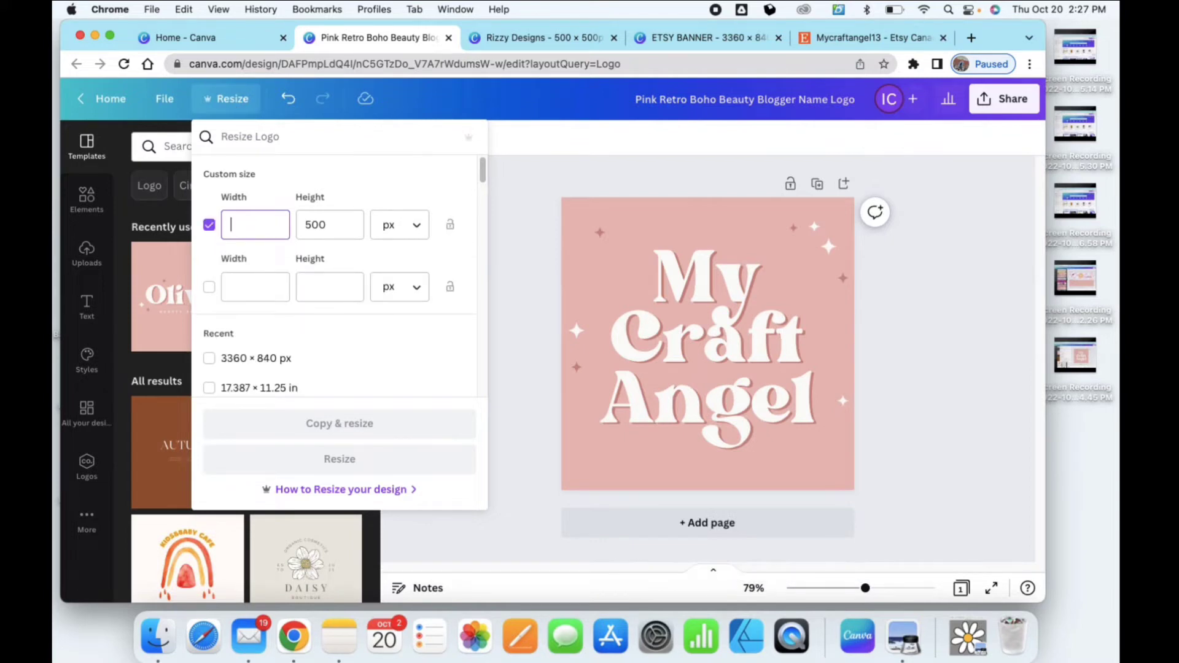
type("3360")
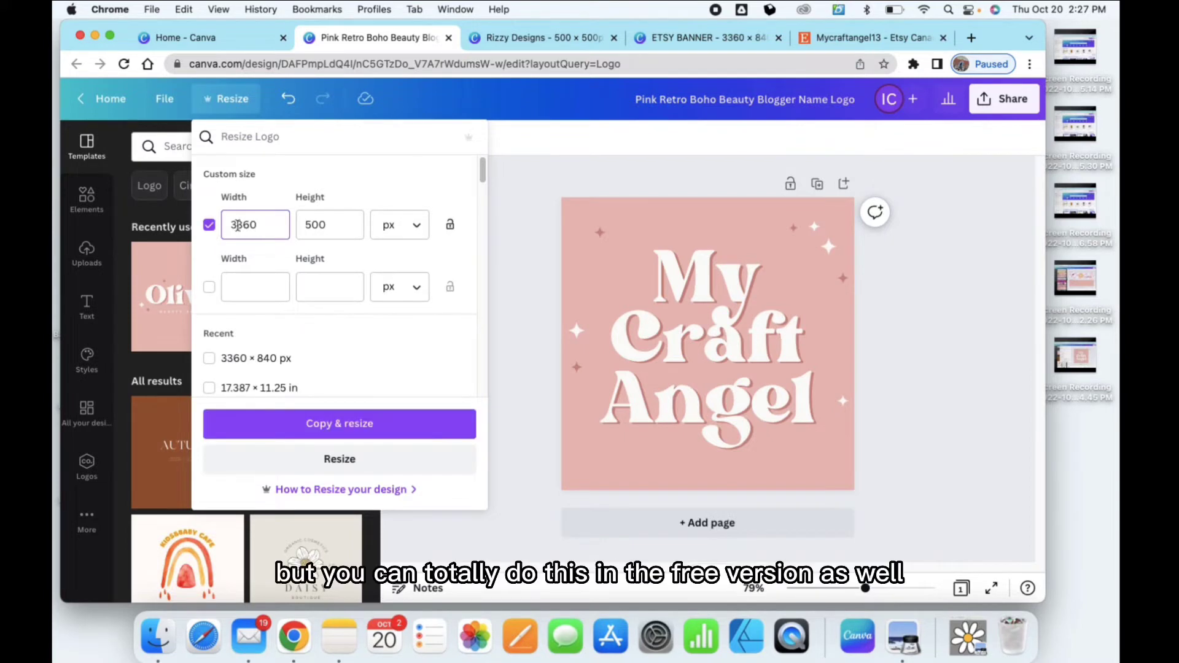
key("BackSpace")
key("BackSpace")
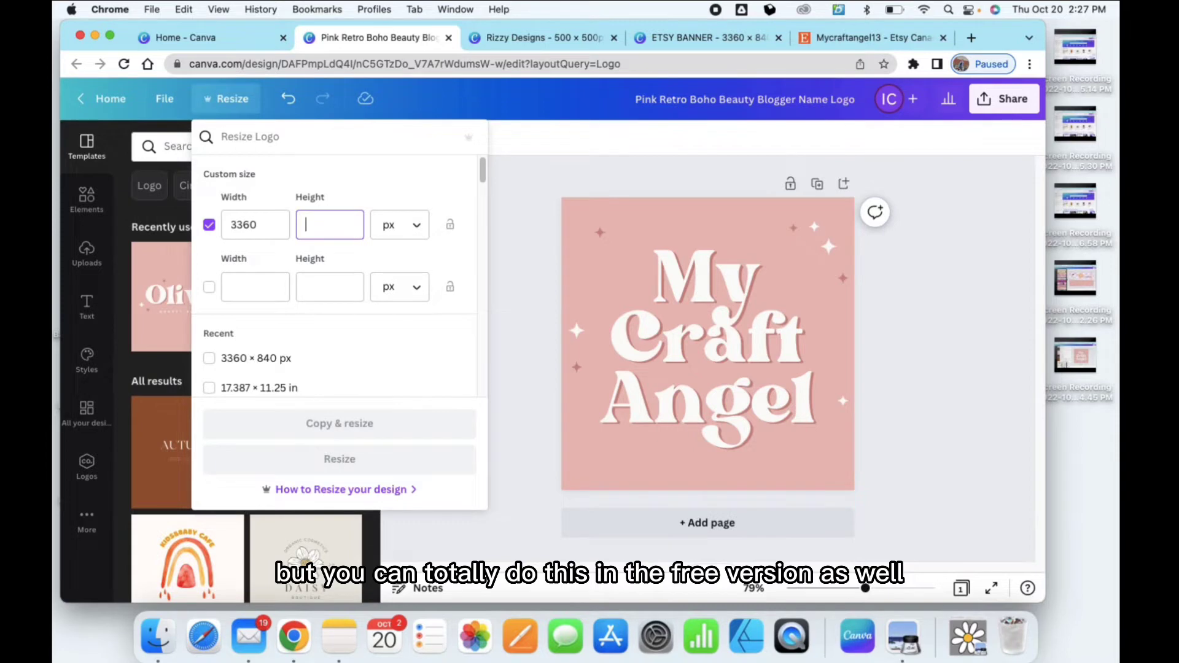
type("840")
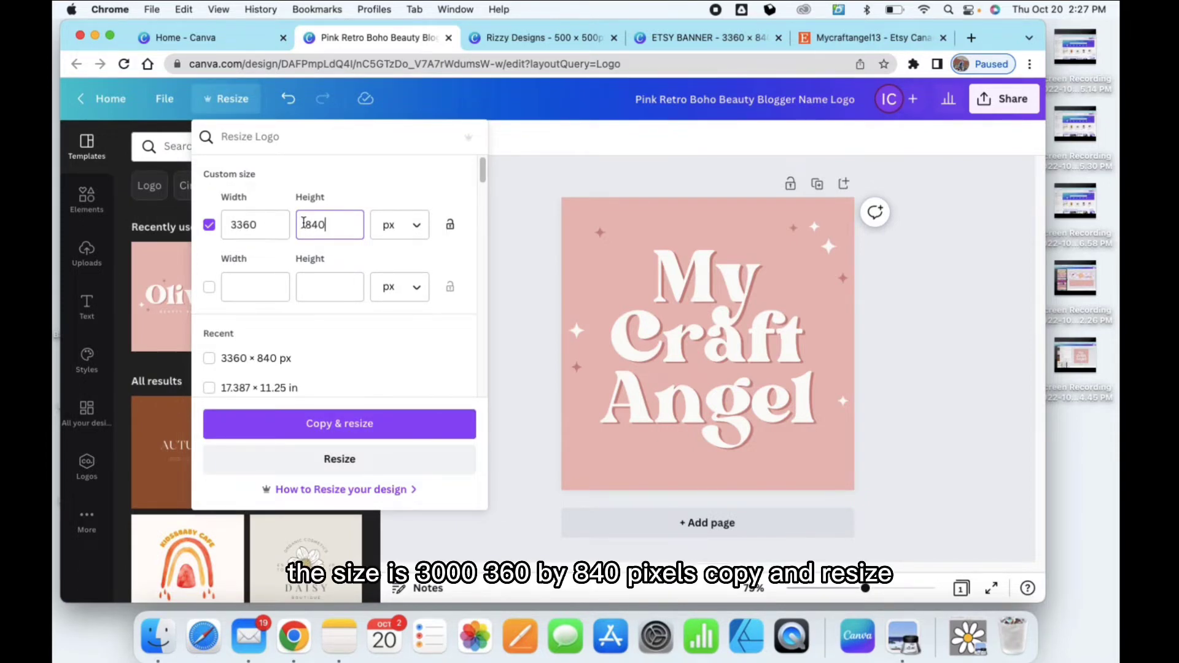
left_click(347, 423)
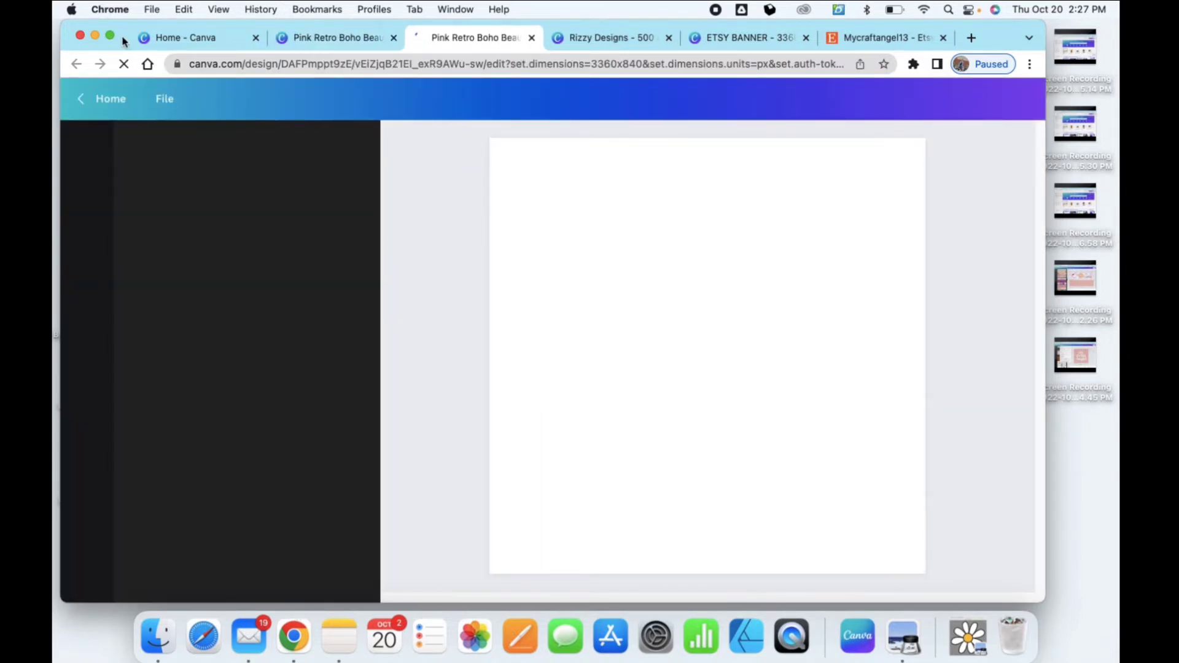
left_click(111, 36)
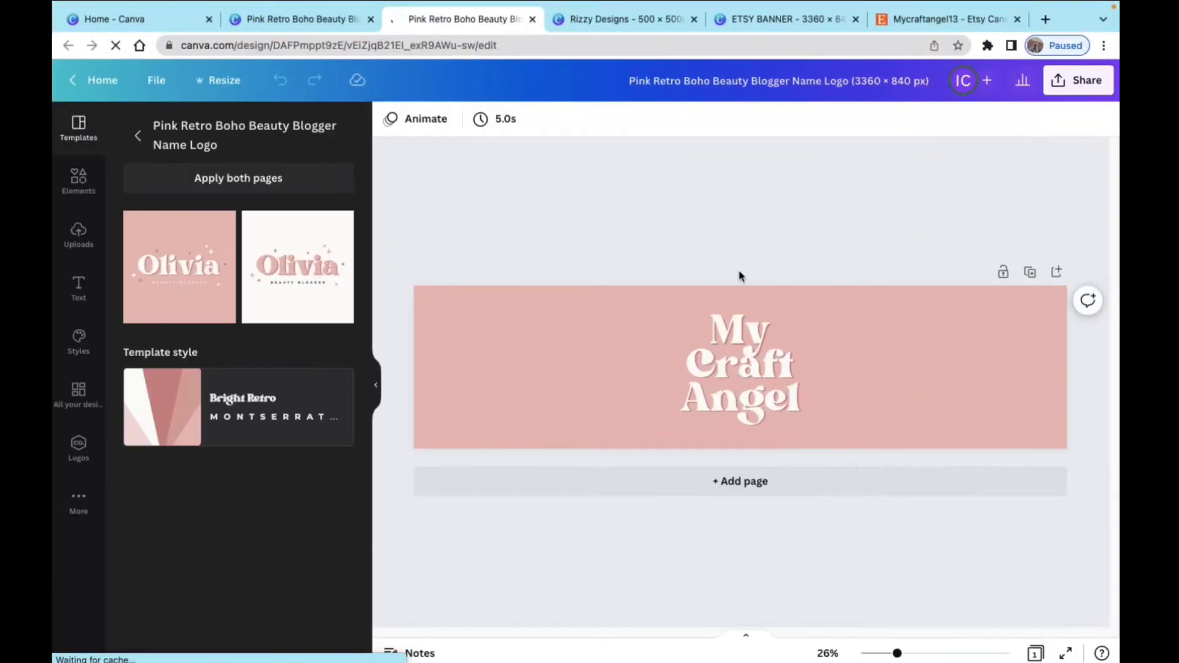
Step: Compare the square logo design with the resized banner design
left_click(550, 20)
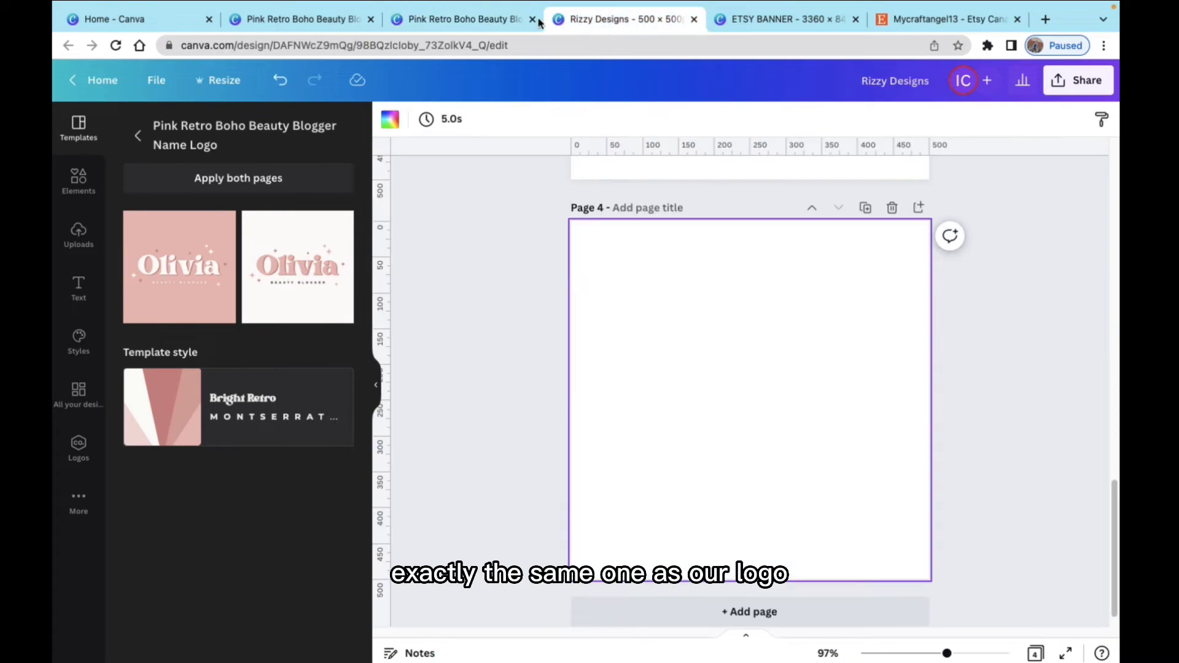
left_click(467, 20)
left_click(296, 21)
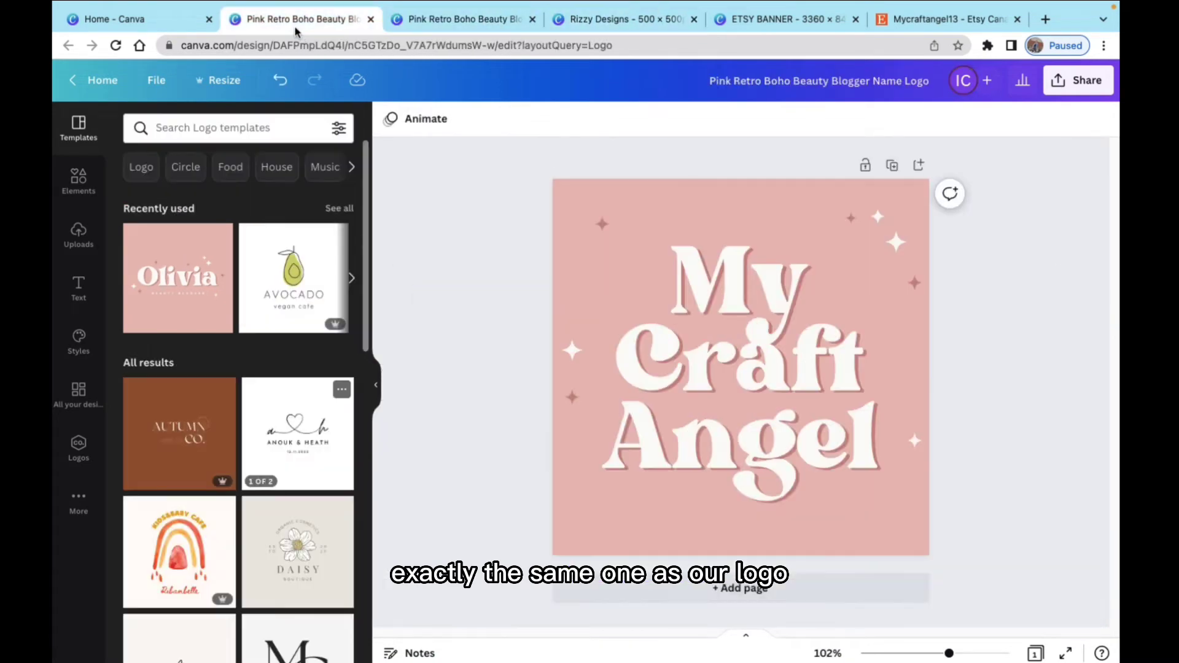
left_click(467, 20)
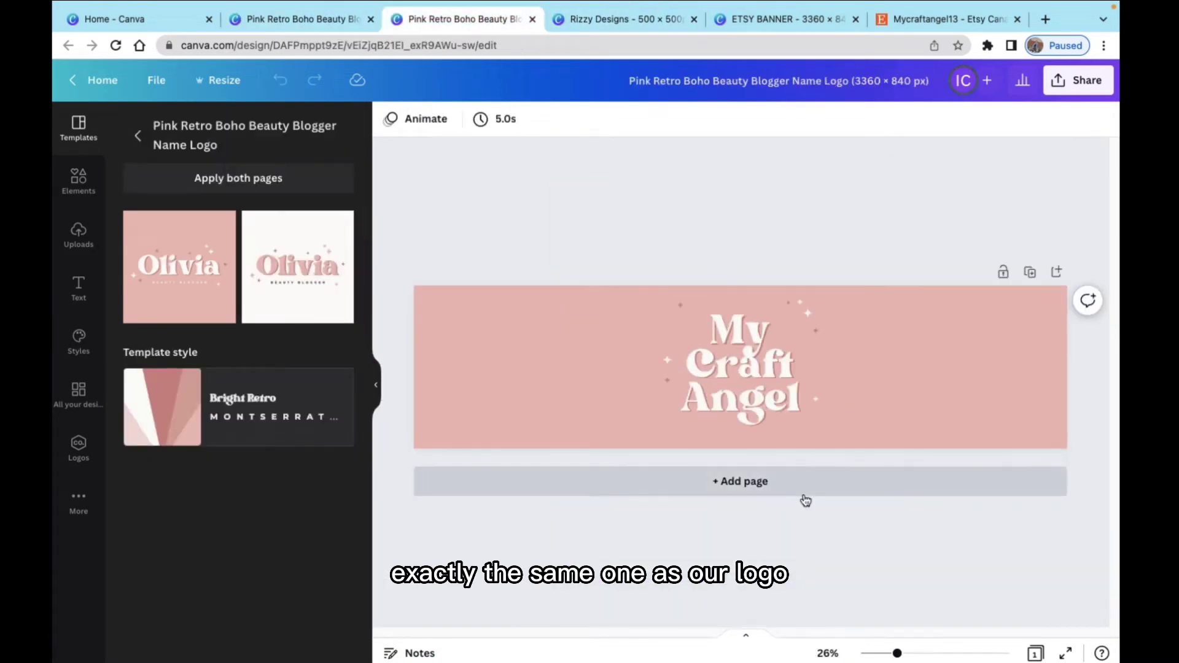
Step: Place the uploaded coffee cup photo to the left of the title and the pink tumbler photo to its right
left_click(85, 246)
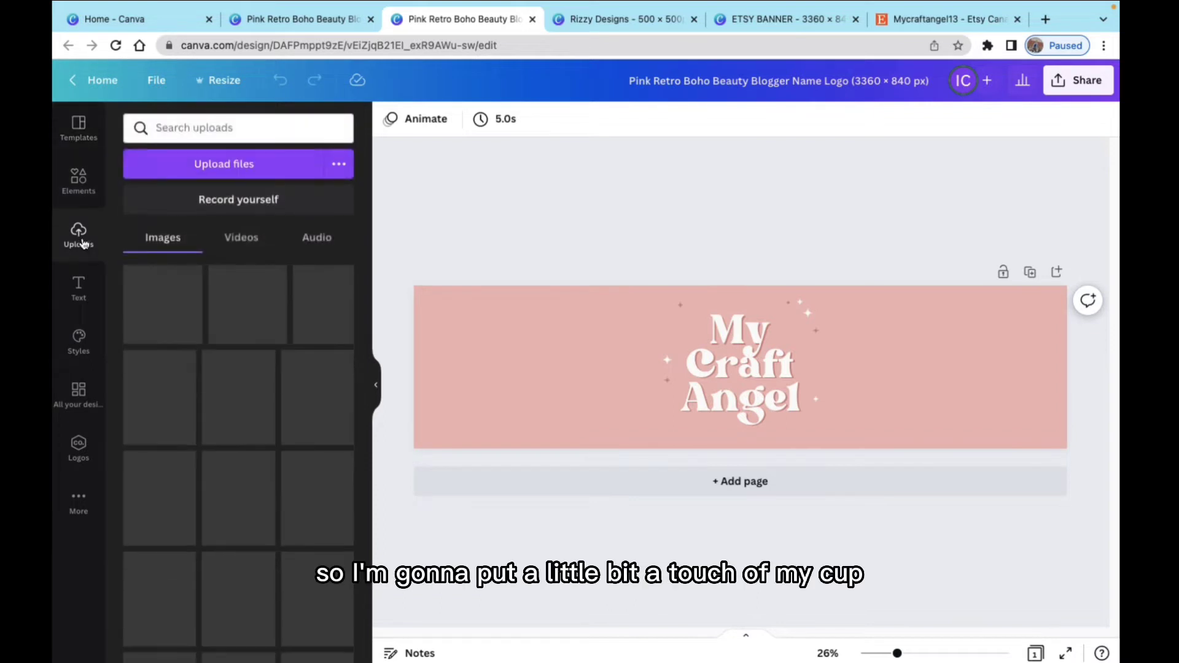
left_click_drag(147, 310, 542, 371)
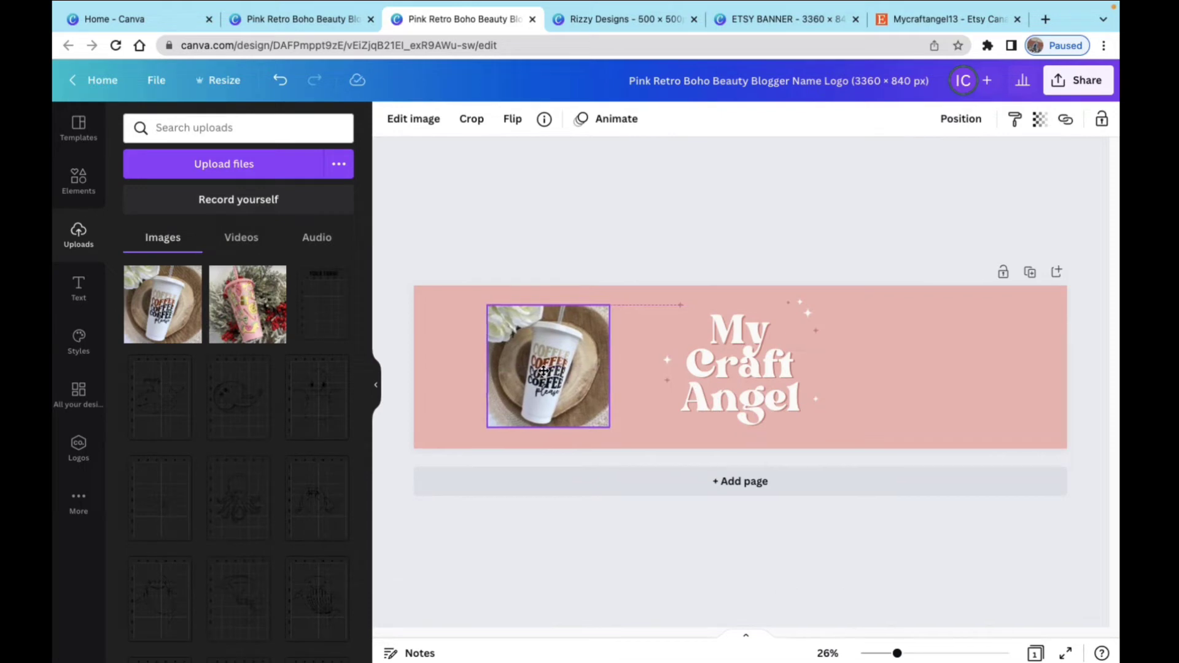
left_click(227, 307)
left_click_drag(746, 383, 926, 379)
left_click(848, 249)
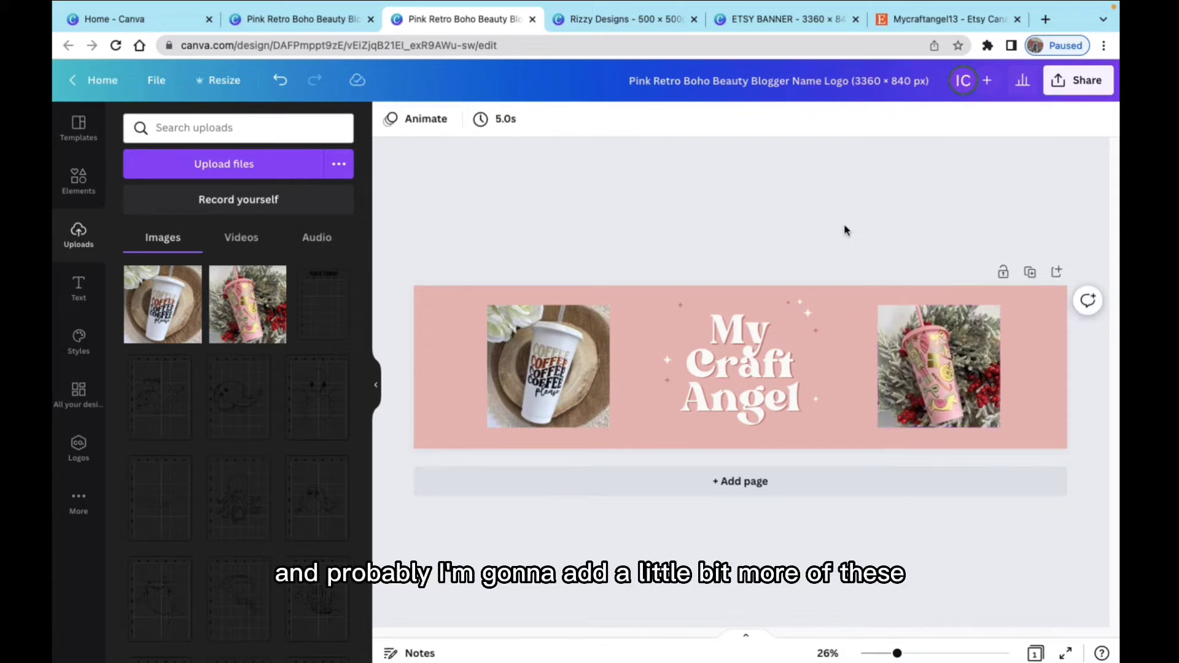
Step: Enlarge the sparkles at the upper right of the title and shift them so they sit inside the banner
left_click_drag(848, 269, 787, 331)
right_click(789, 289)
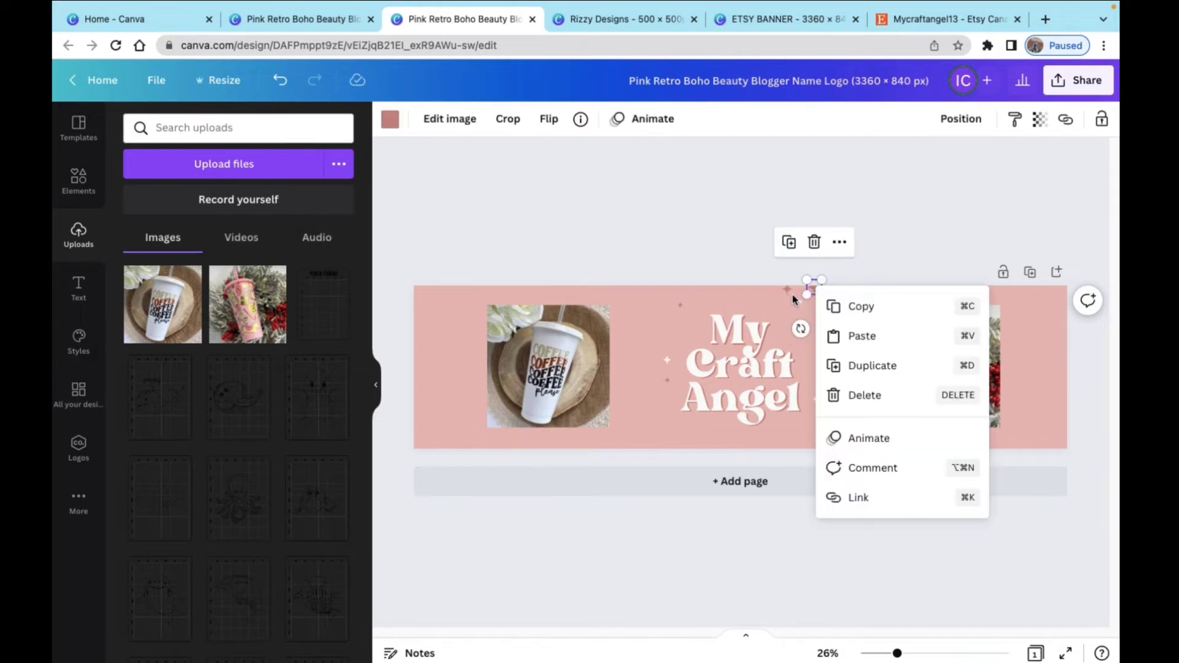
left_click(790, 292)
left_click(814, 288, "shift")
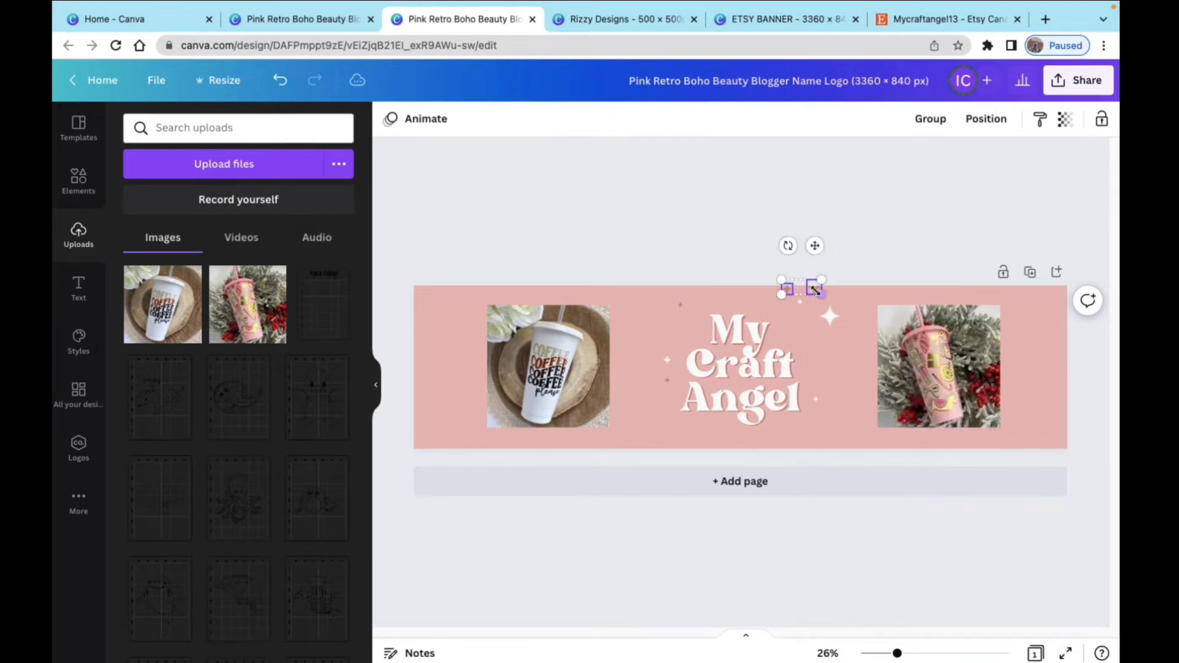
left_click(829, 315, "shift")
left_click_drag(821, 294, 824, 300)
left_click(822, 303)
left_click(759, 366)
left_click(830, 227)
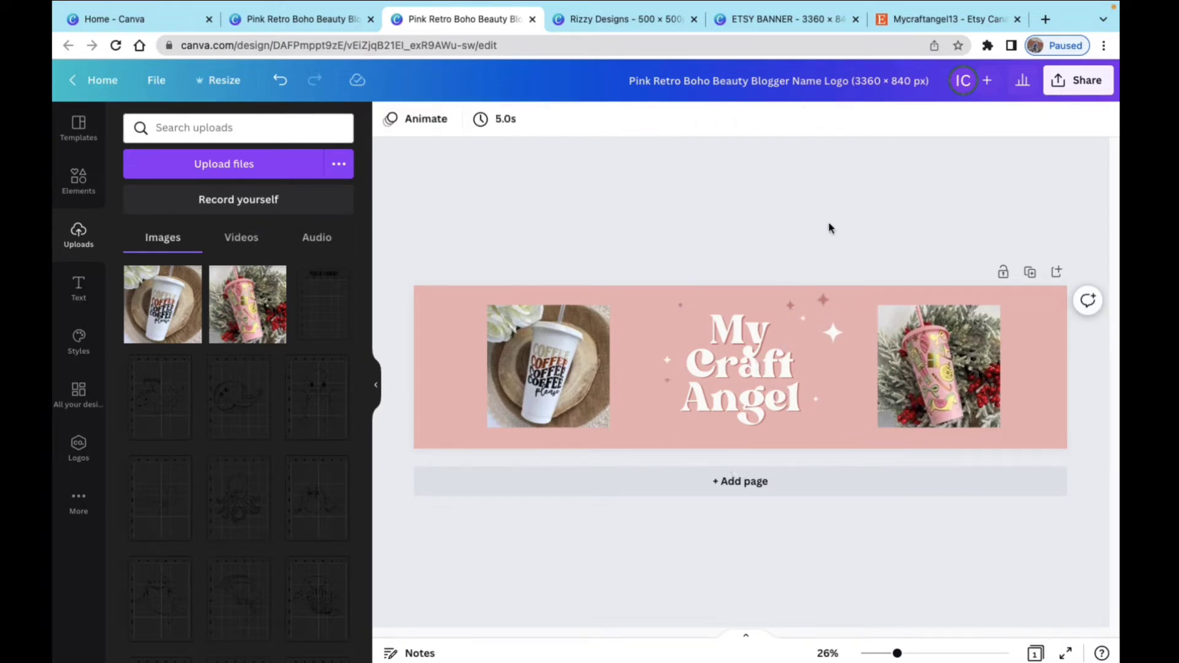
Step: Lock the "My Craft Angel" title on the banner
left_click(737, 367)
left_click(967, 120)
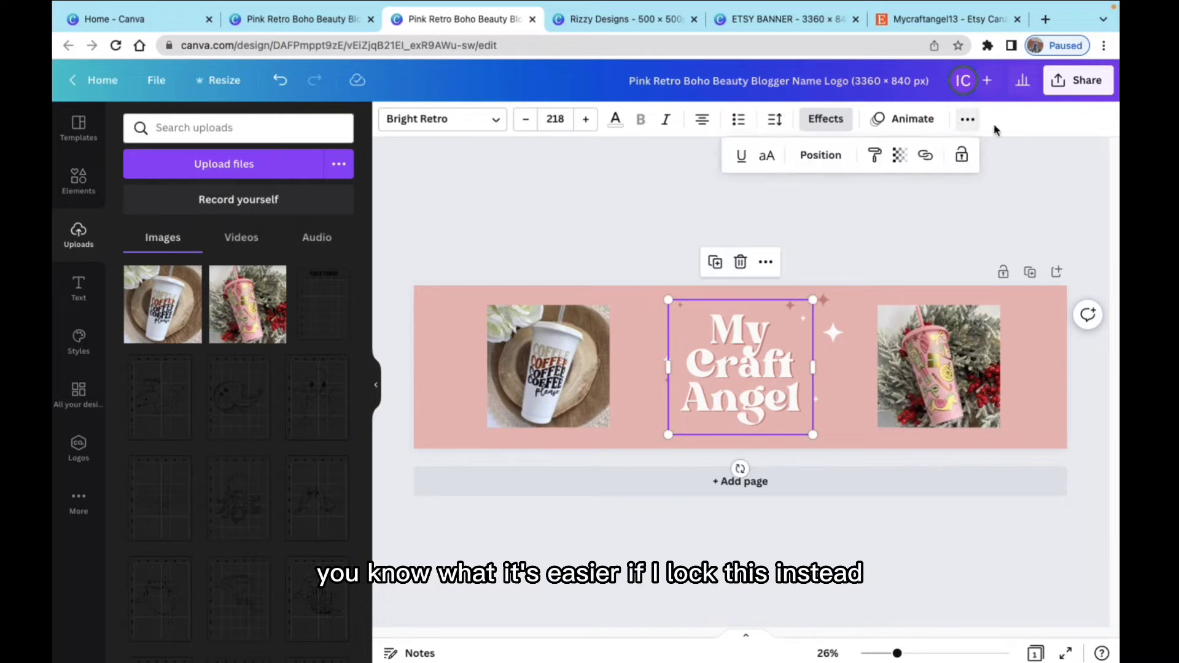
left_click(962, 157)
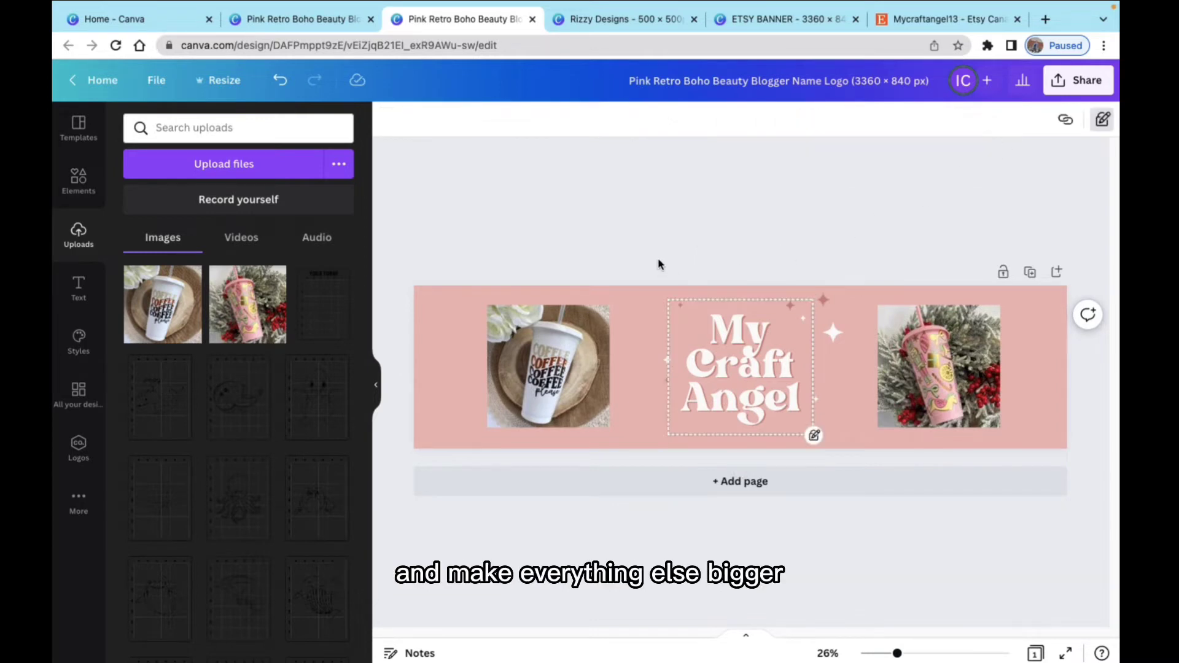
Step: Enlarge and spread the three sparkles left of the title, and enlarge the white sparkle at its lower right
left_click_drag(645, 250, 725, 470)
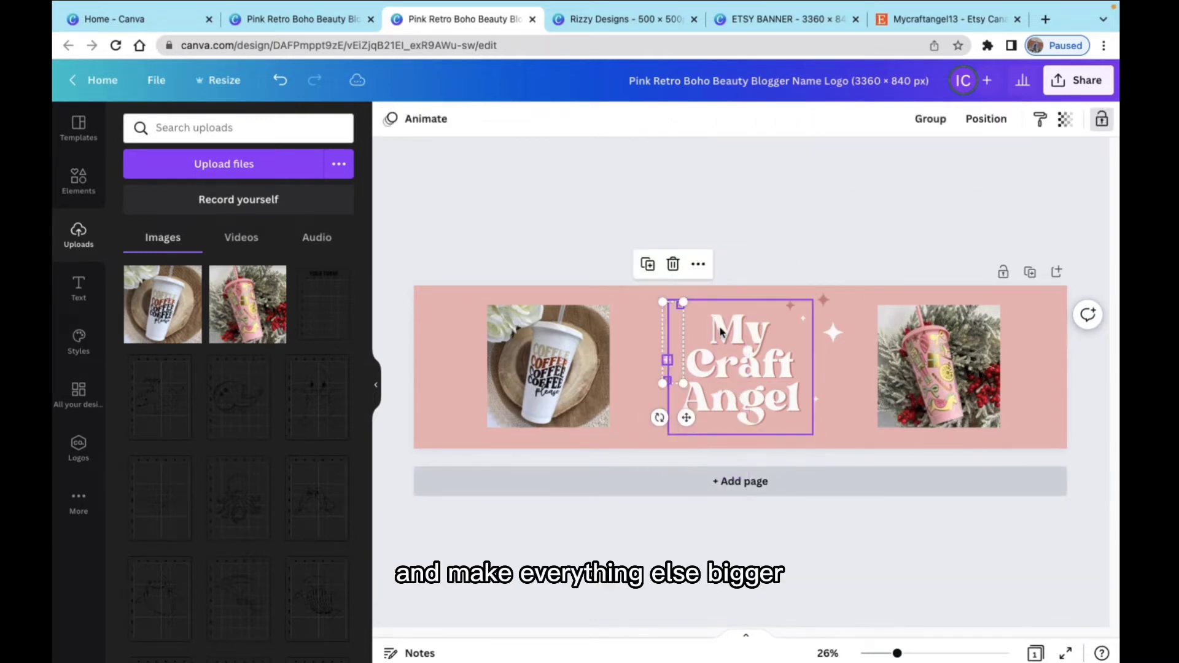
left_click_drag(600, 238, 598, 229)
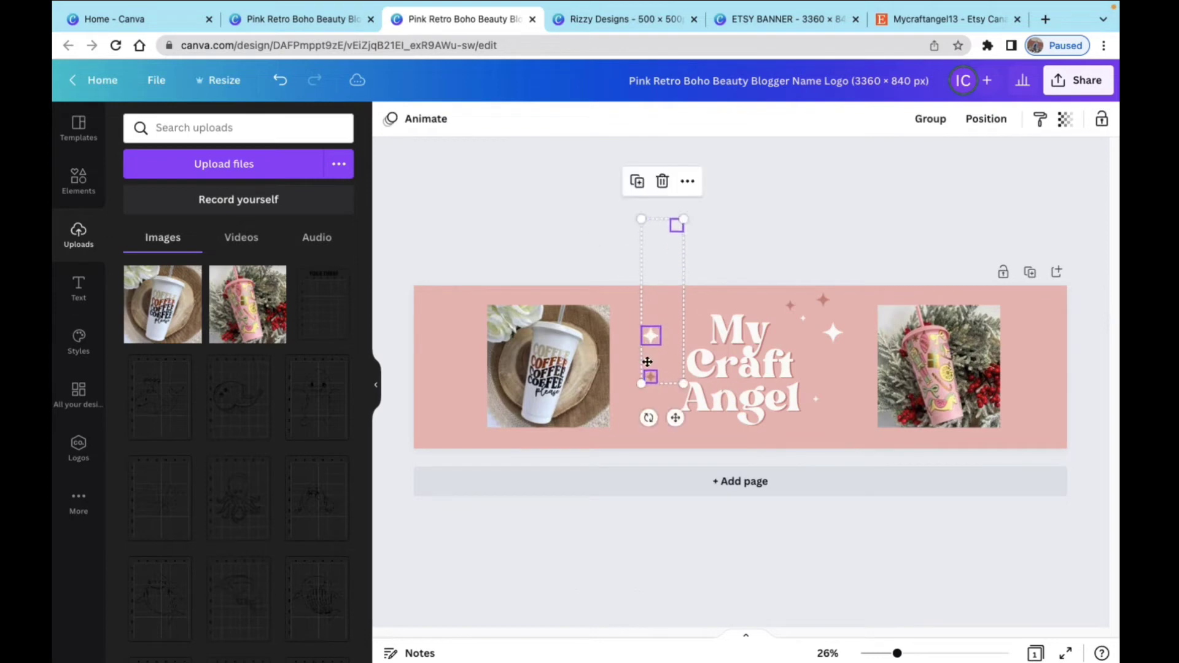
left_click_drag(648, 362, 647, 427)
left_click_drag(816, 399, 793, 430)
left_click(867, 300)
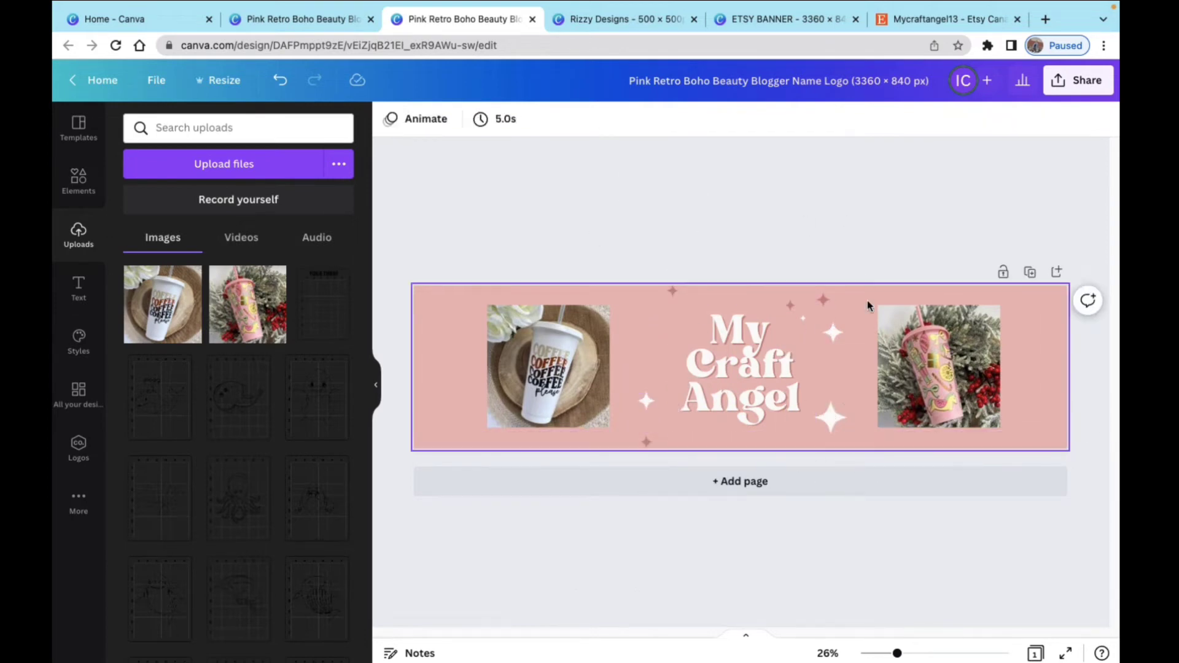
Step: Rearrange the sparkles on both sides of the title and place copies of a dark and a white sparkle near the banner's right edge
left_click_drag(647, 401, 648, 352)
left_click(842, 221)
left_click_drag(859, 256, 849, 365)
left_click_drag(831, 418, 848, 385)
left_click(847, 293)
left_click(826, 302)
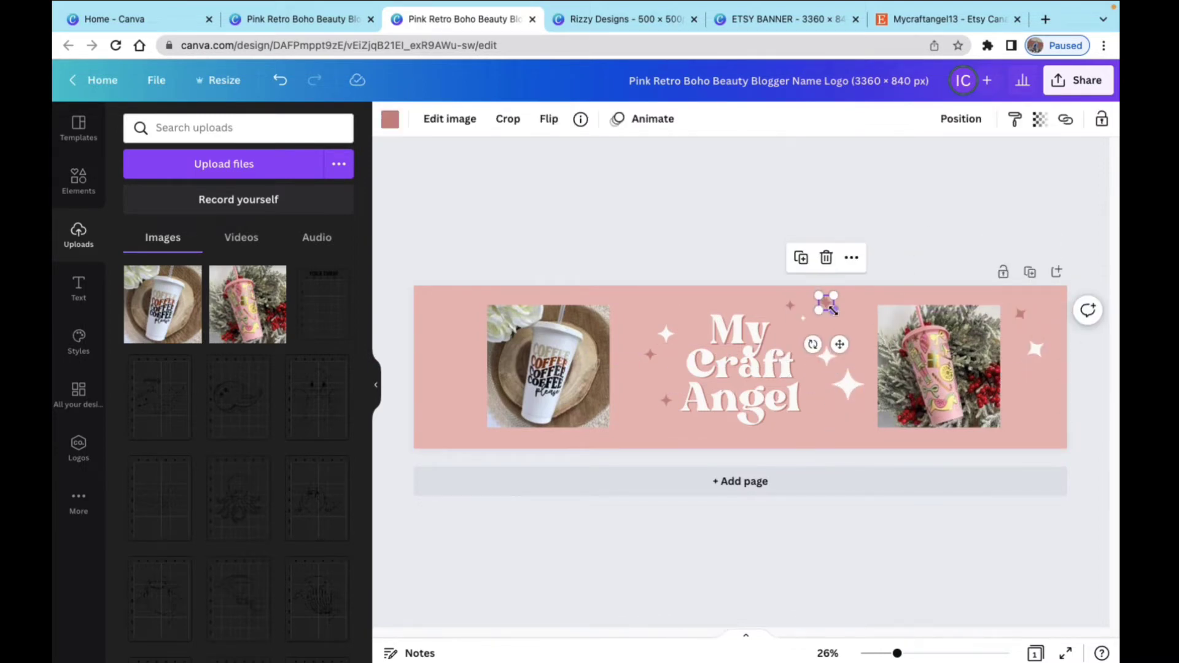
left_click(908, 192)
Step: Copy the two white sparkles and the dark one right of the title to the banner's lower left, beside the coffee cup photo
left_click(841, 359)
left_click(826, 304, "shift")
left_click_drag(847, 387, 448, 403)
left_click_drag(444, 453, 387, 399)
Step: Move the upper white sparkle and the lower dark sparkle left of the title outward, toward the coffee cup photo
left_click(664, 369)
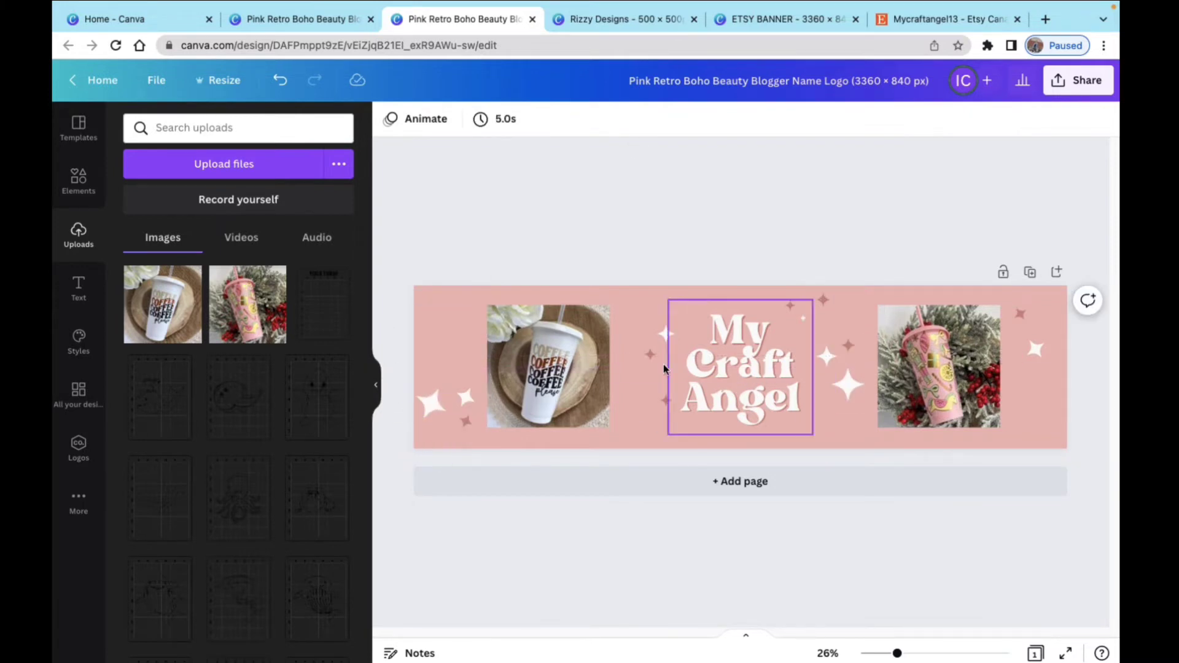
left_click_drag(665, 335, 641, 315)
left_click_drag(666, 400, 639, 389)
Step: Duplicate the small white and dark sparkle pair into the banner's upper-left and lower-right corners
left_click(467, 401)
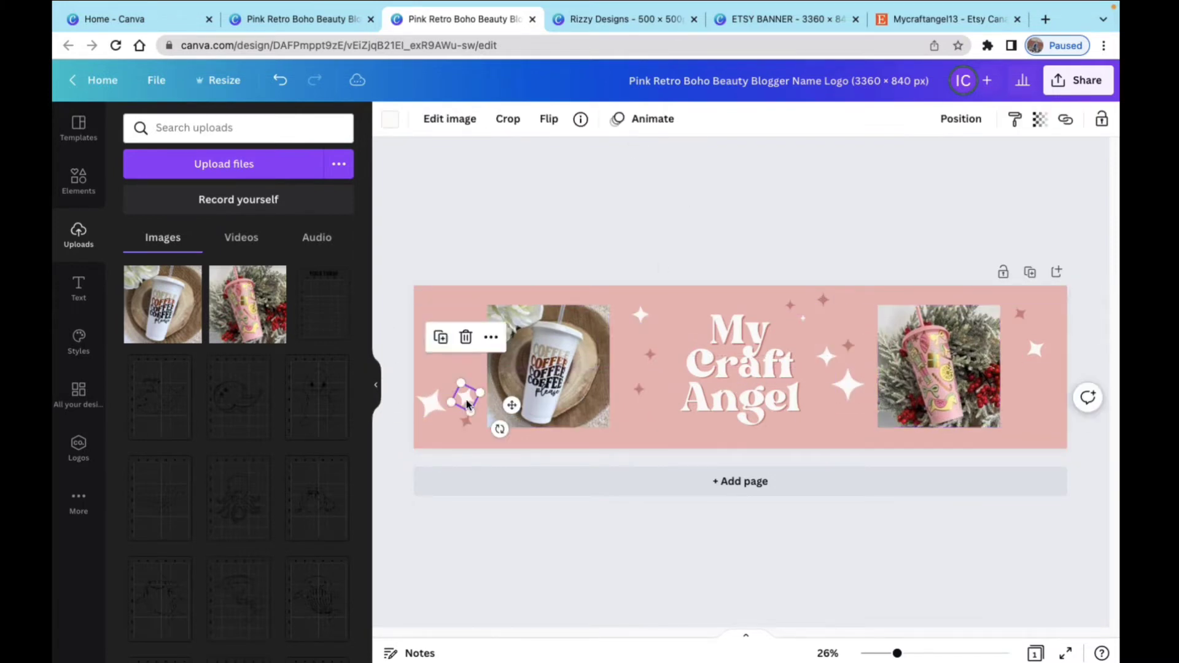
left_click(467, 421, "shift")
left_click(561, 209)
left_click(489, 329)
left_click_drag(490, 329, 1049, 427)
left_click(819, 215)
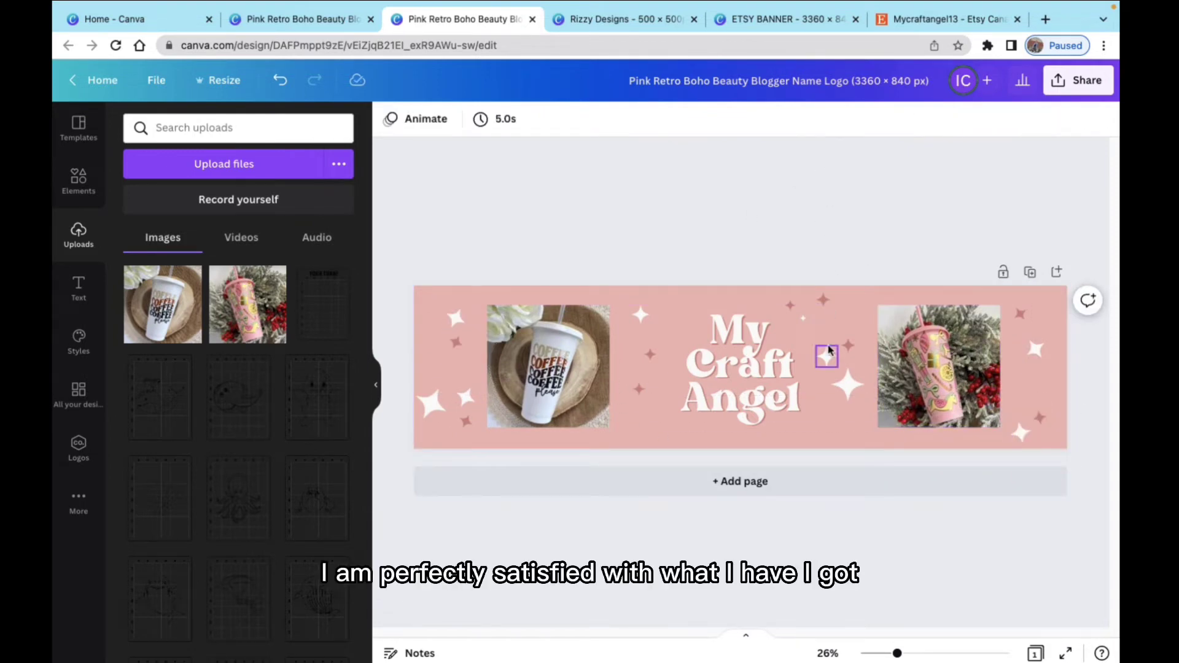
Step: Review the finished logo alongside the finished banner
left_click(314, 19)
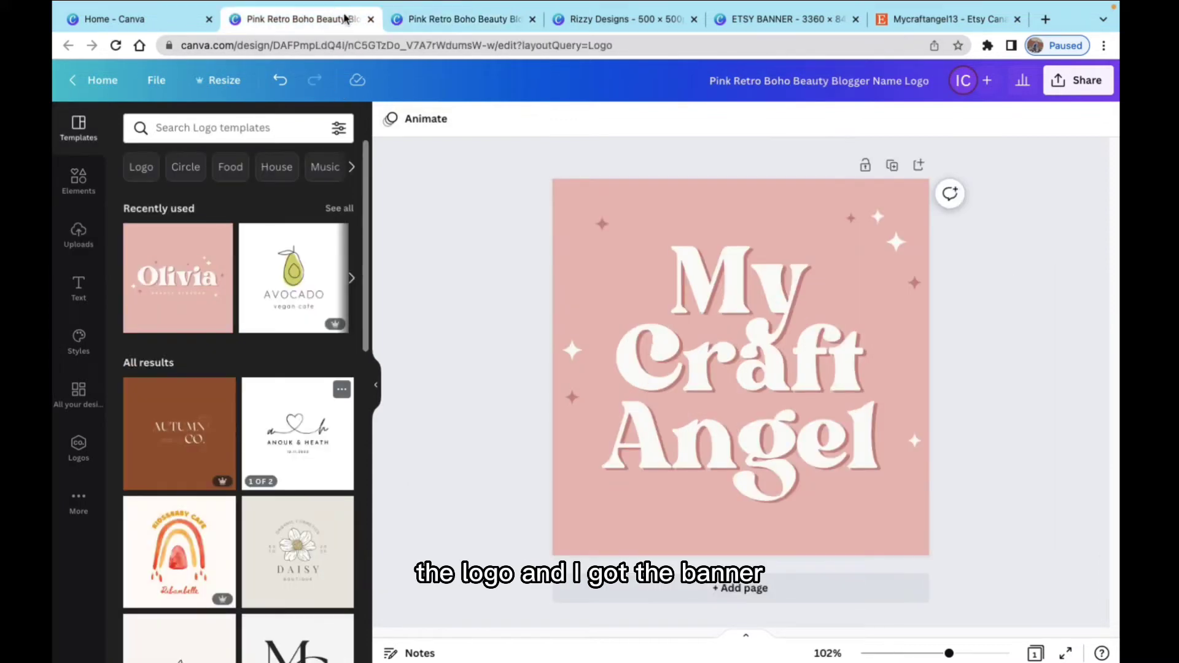
left_click(467, 20)
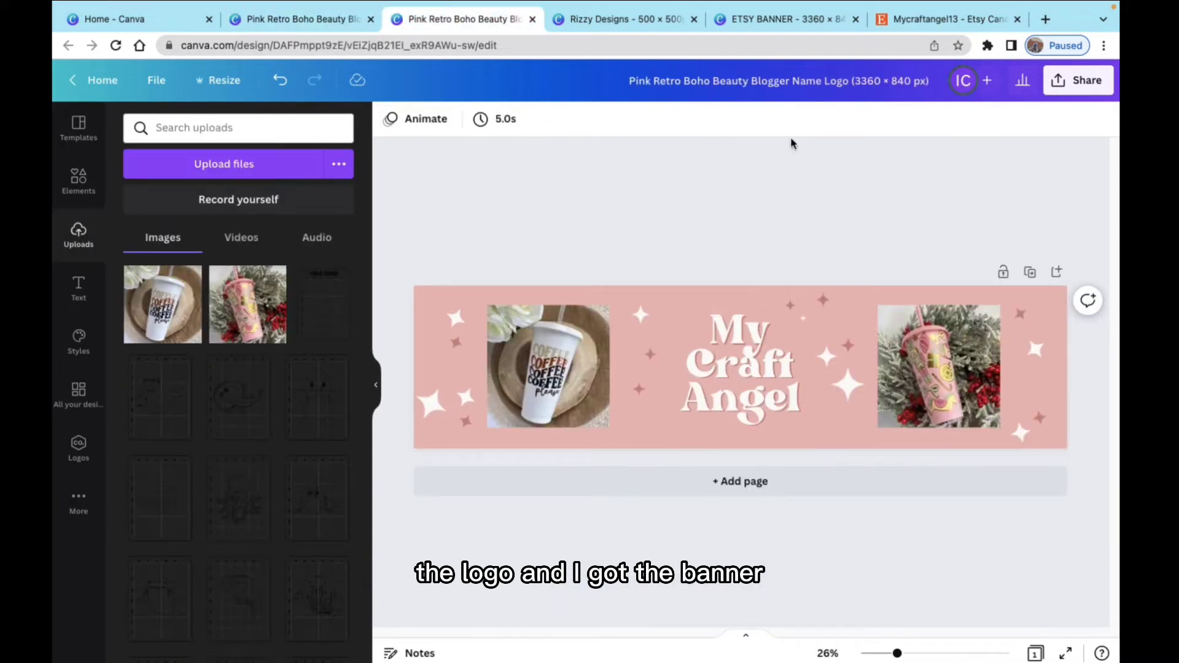
left_click(754, 354)
left_click(842, 204)
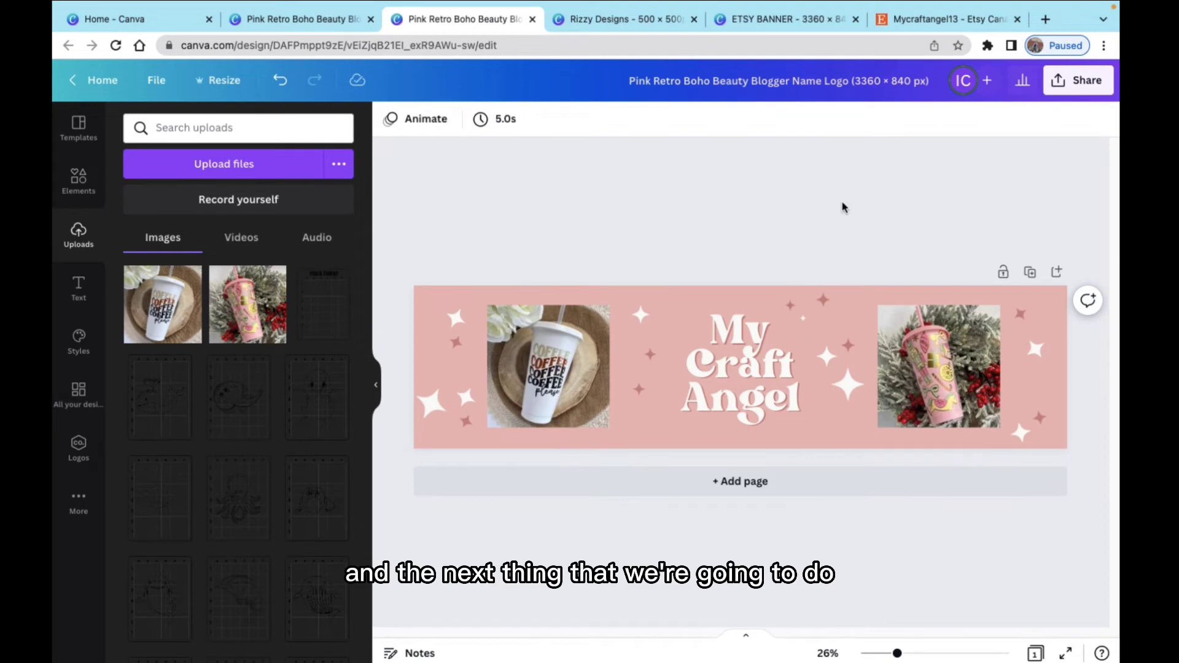
Step: Download the square "My Craft Angel" logo as a PNG
left_click(318, 27)
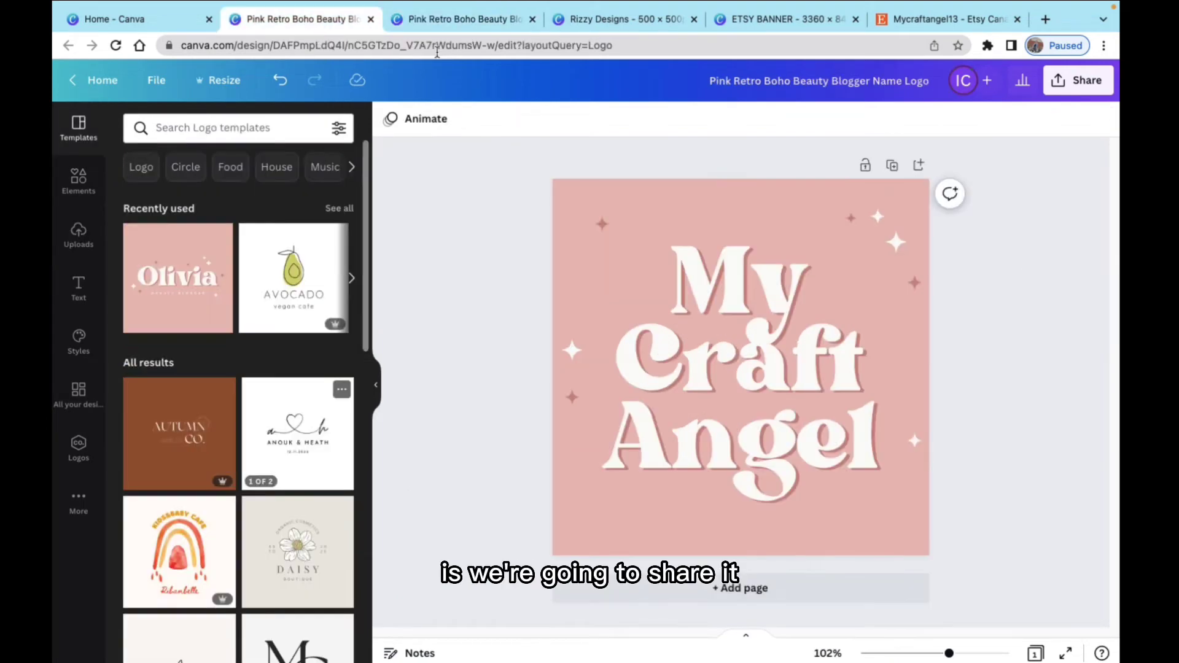
left_click(1078, 80)
left_click(940, 439)
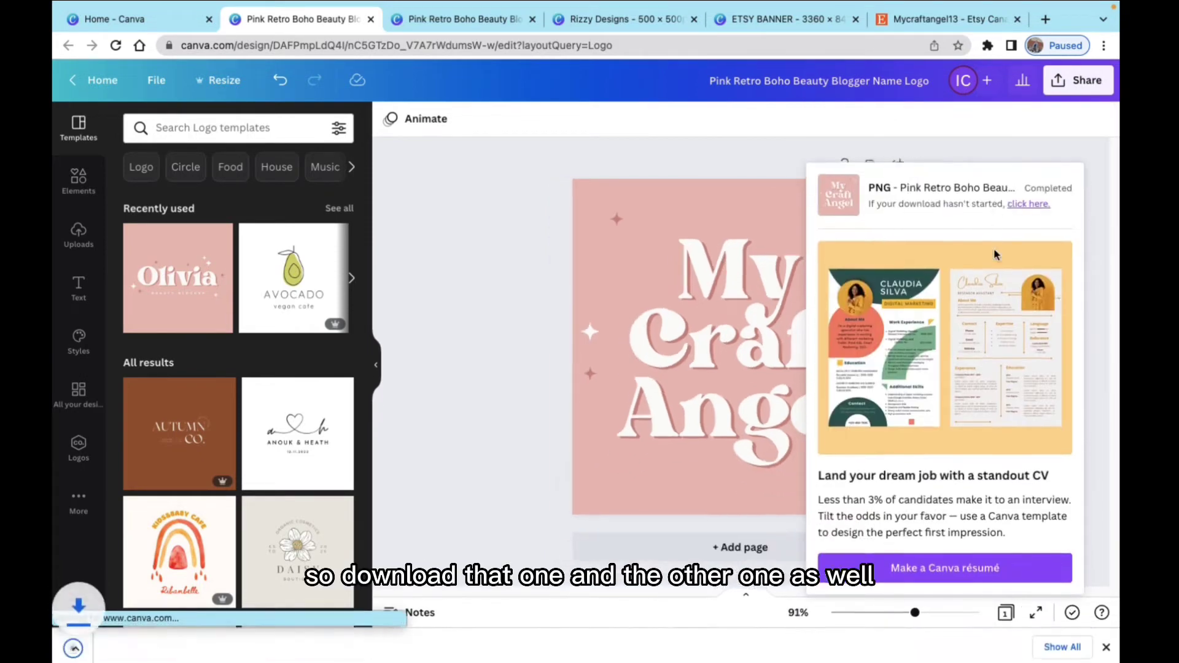
Step: Download the banner design as a PNG at 3,360 × 840 px
left_click(478, 20)
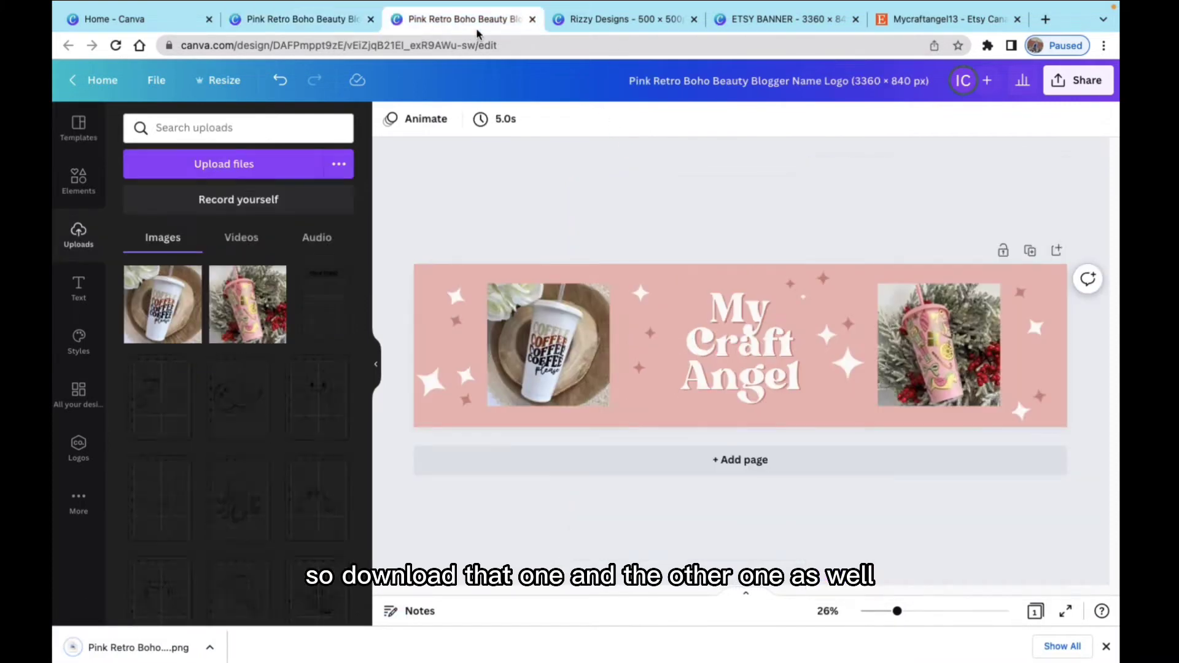
left_click(1079, 80)
left_click(919, 441)
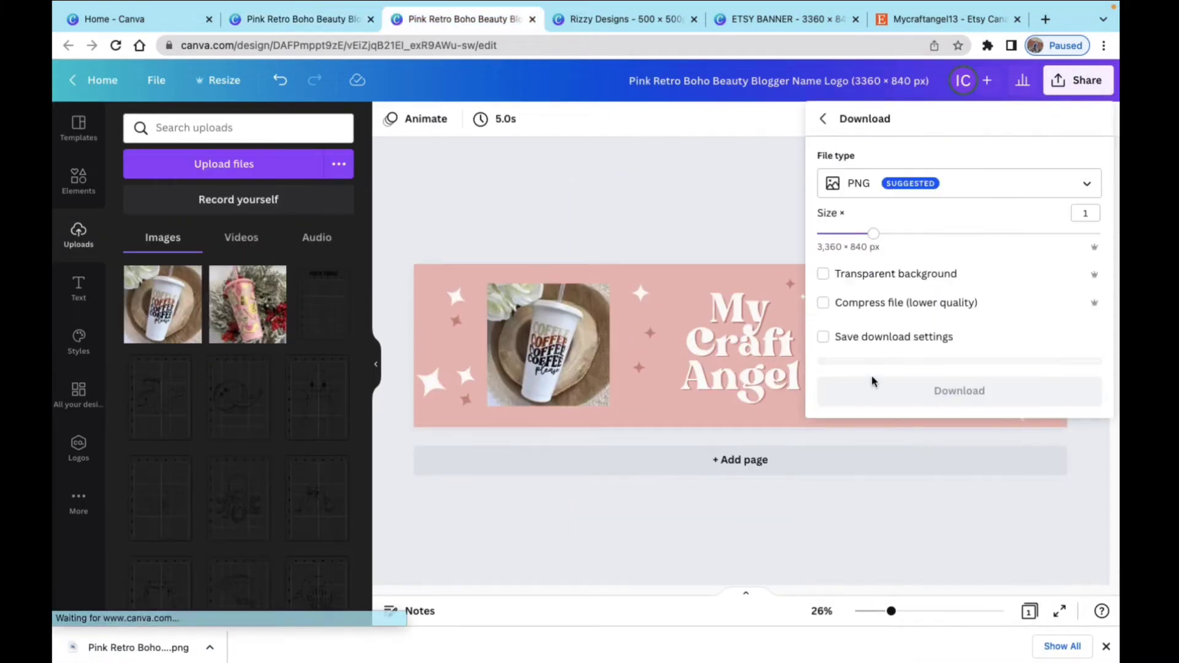
left_click(921, 387)
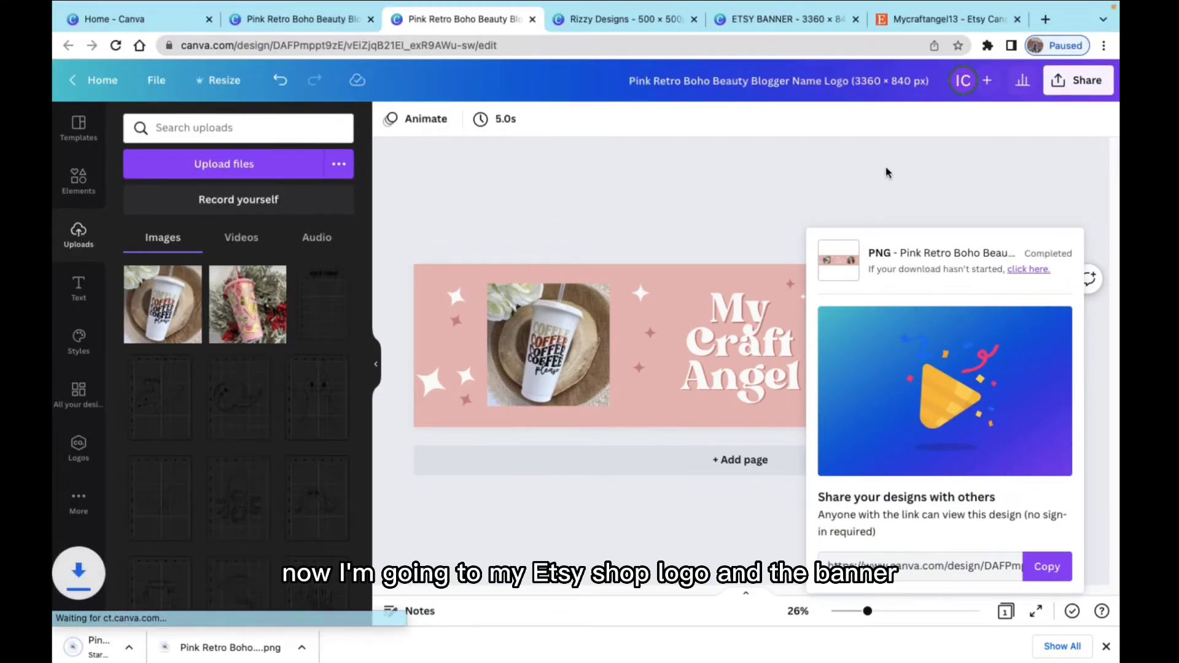
Step: Switch to the Mycraftangel13 Etsy shop, open its banner for editing and delete the Happy Halloween image
key("super+6")
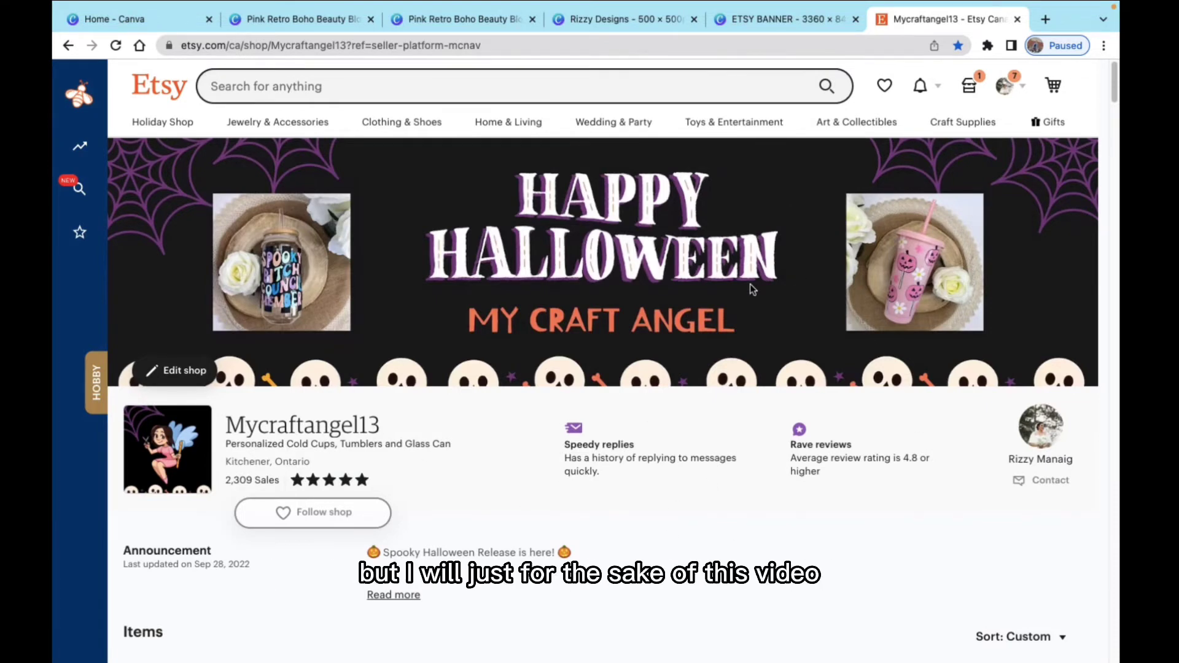
left_click(182, 378)
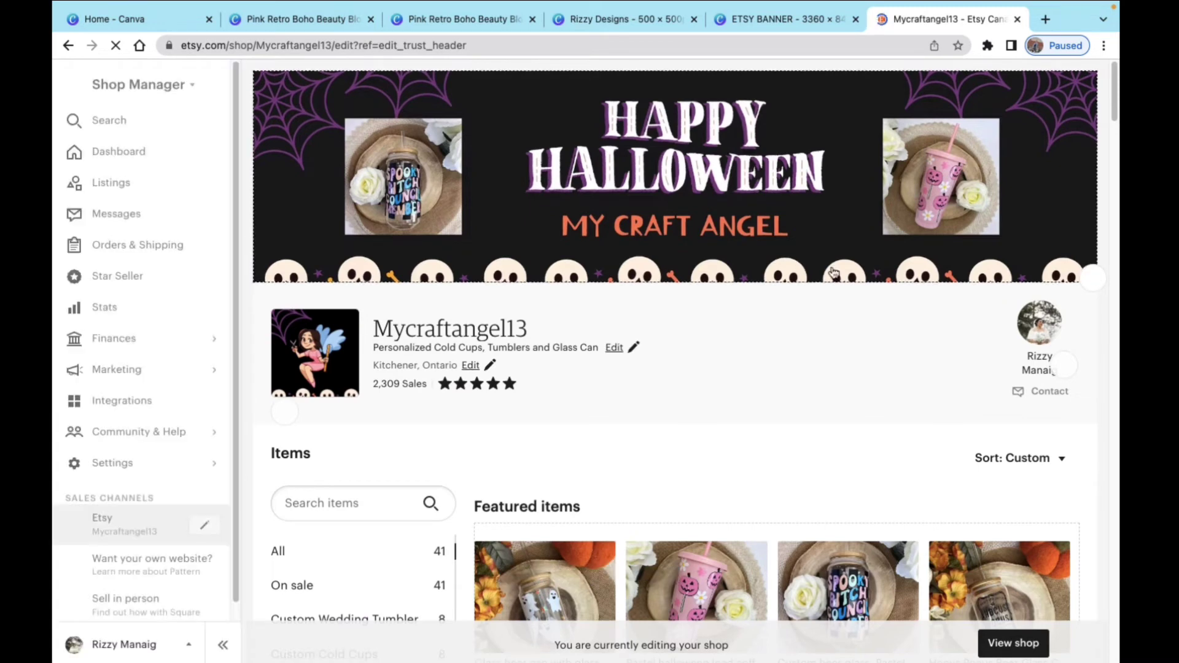
left_click(1093, 281)
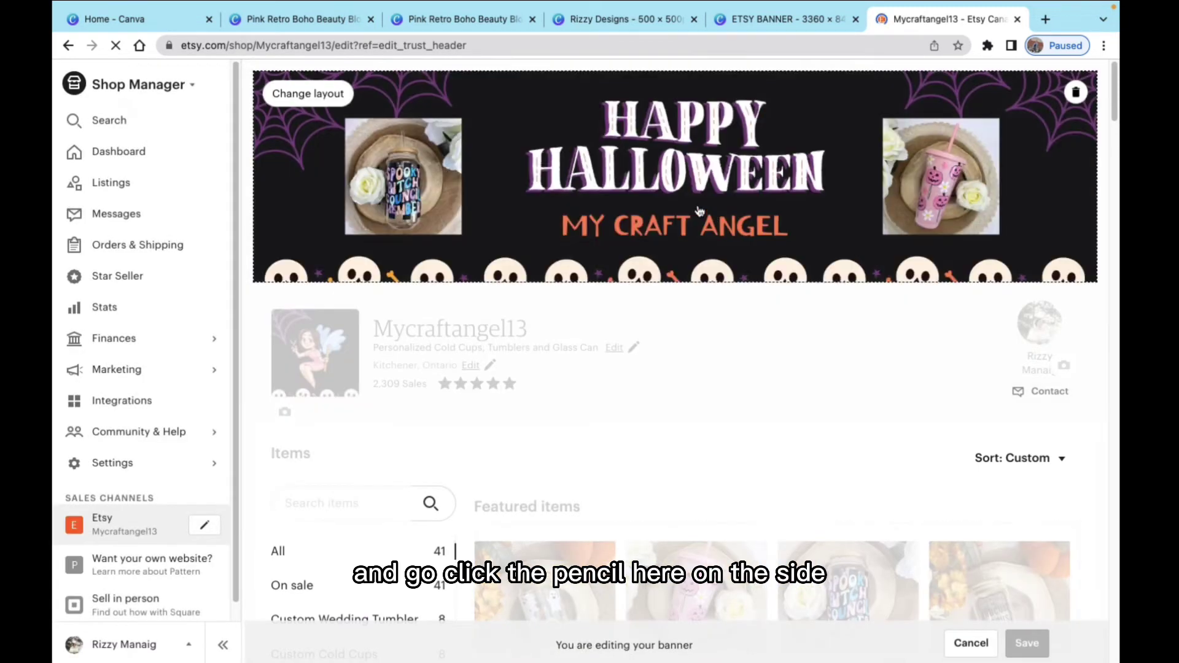
left_click(1076, 94)
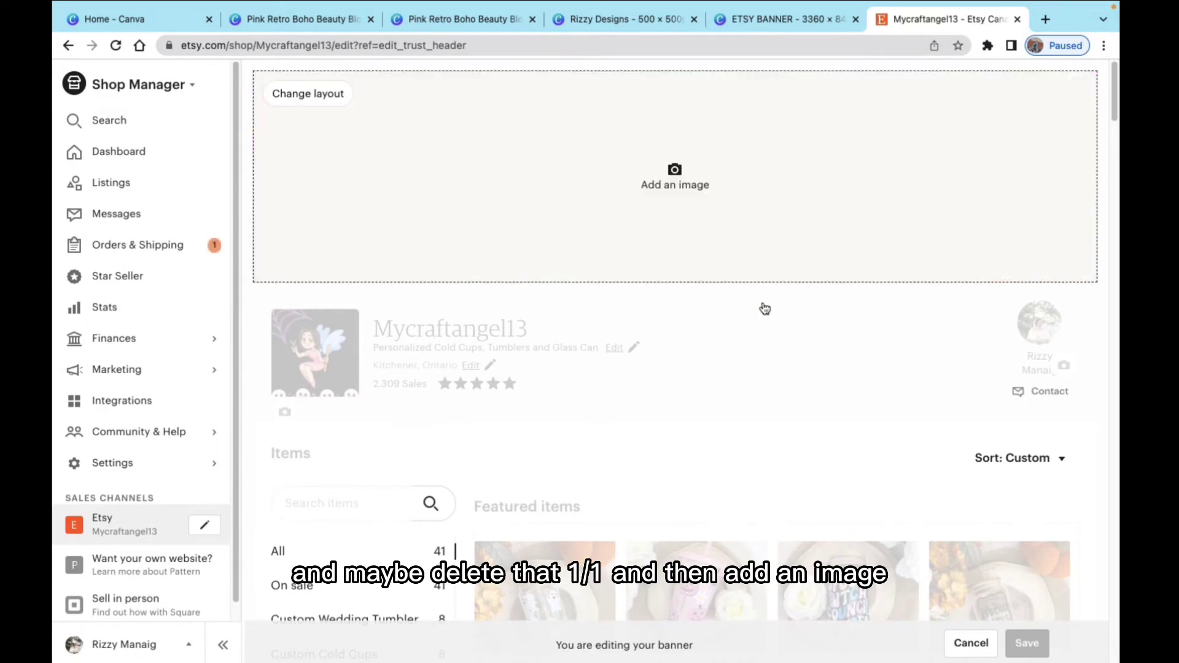
Step: Upload the downloaded pink banner PNG from the Downloads folder as the shop banner and save it
left_click(693, 190)
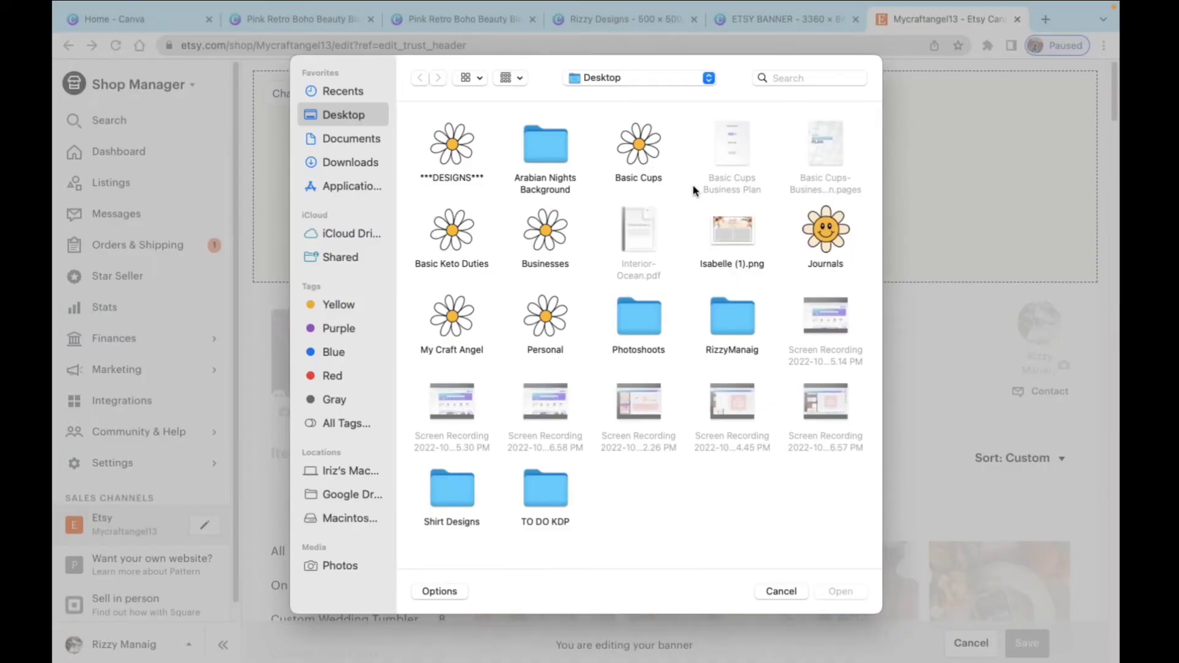
left_click(363, 163)
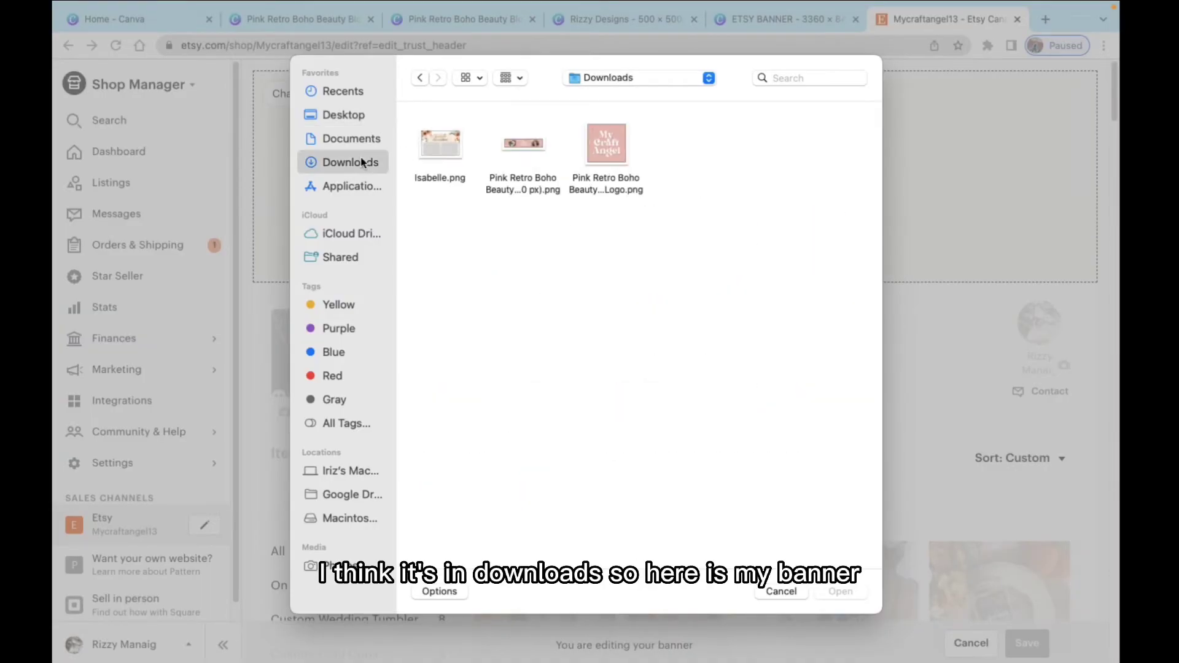
left_click(537, 144)
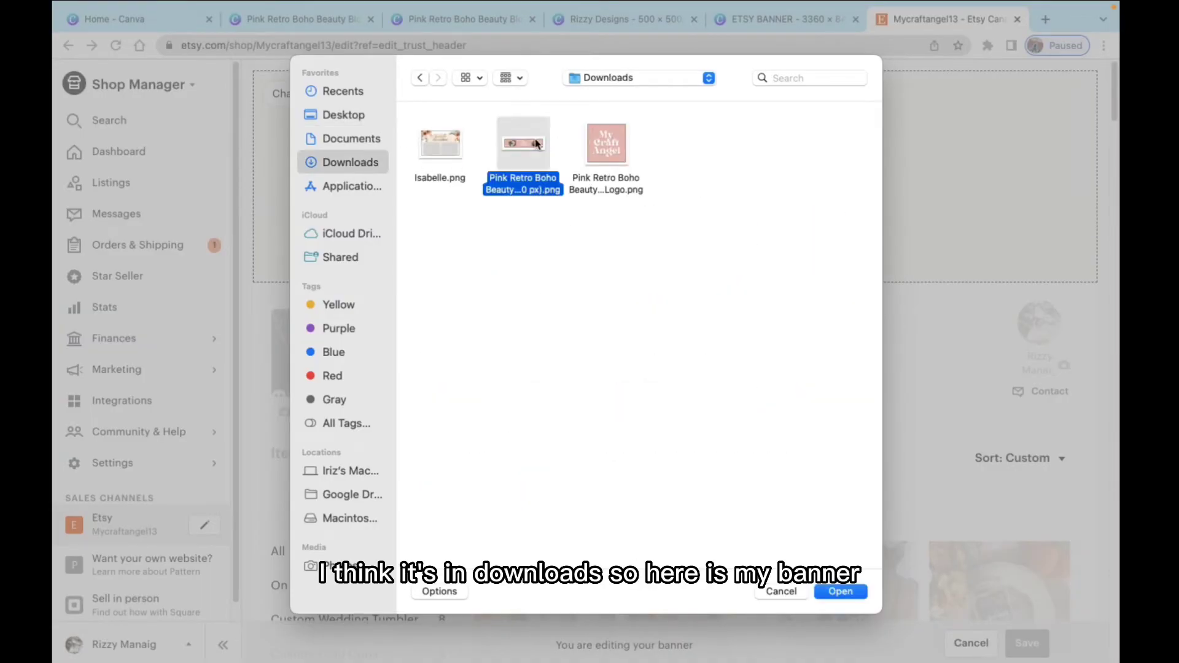
left_click(843, 592)
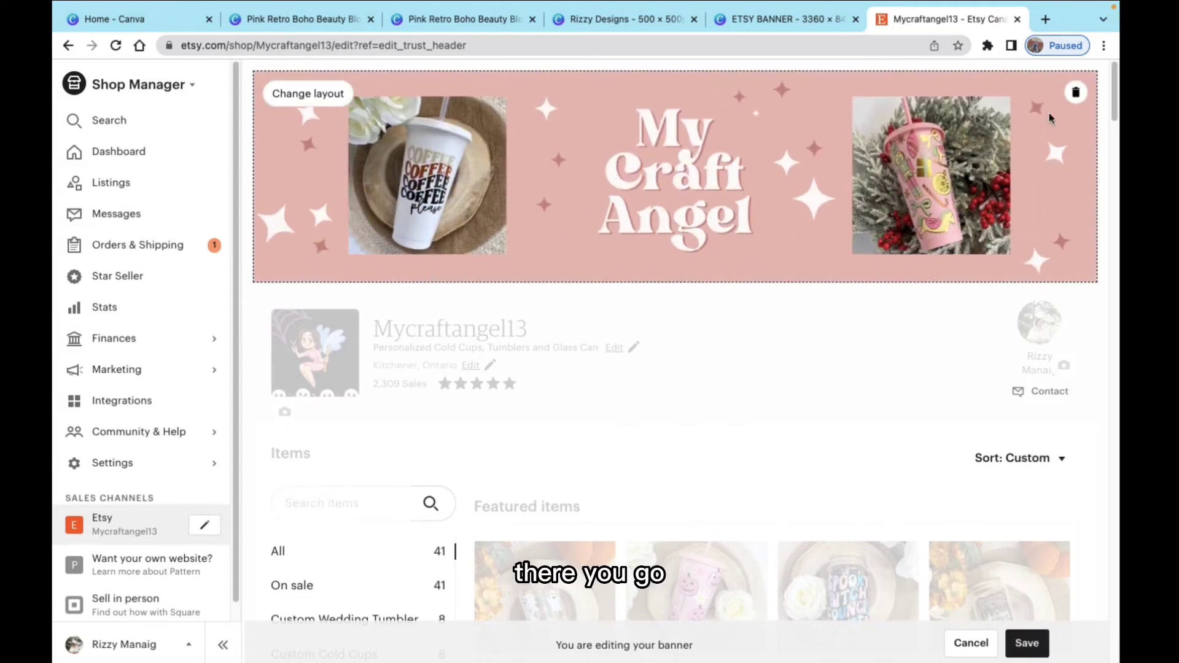
left_click(1045, 648)
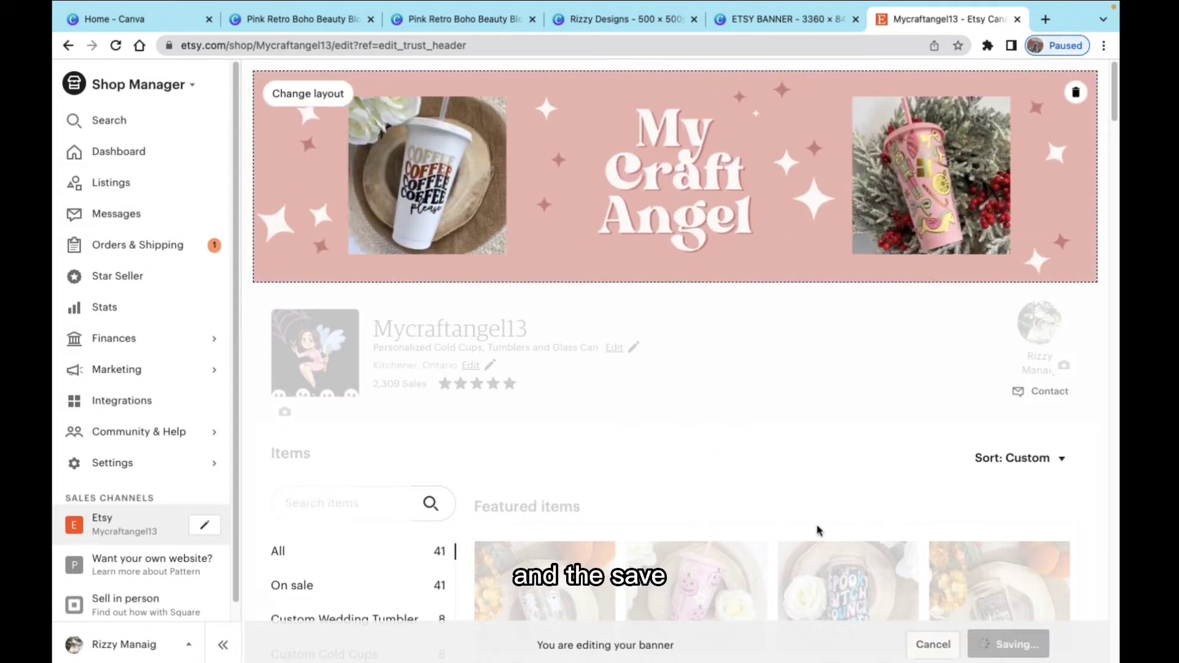
Step: Replace the shop icon with the downloaded pink "My Craft Angel" logo PNG from the Downloads folder and accept the preview
left_click(285, 413)
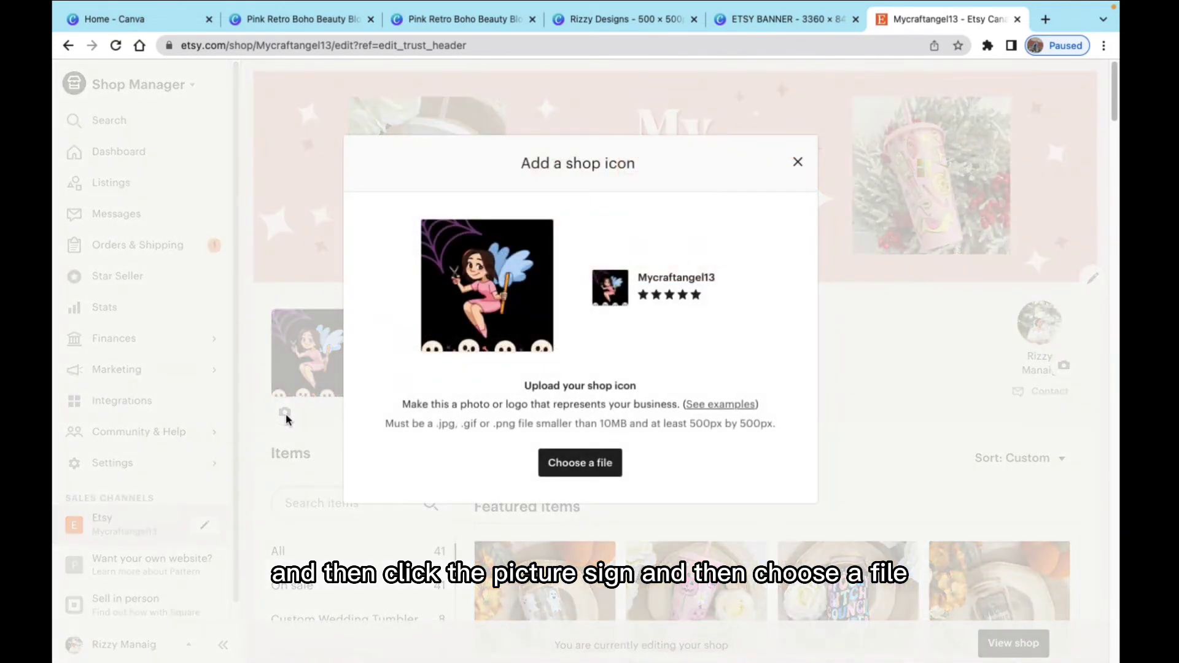
left_click(594, 464)
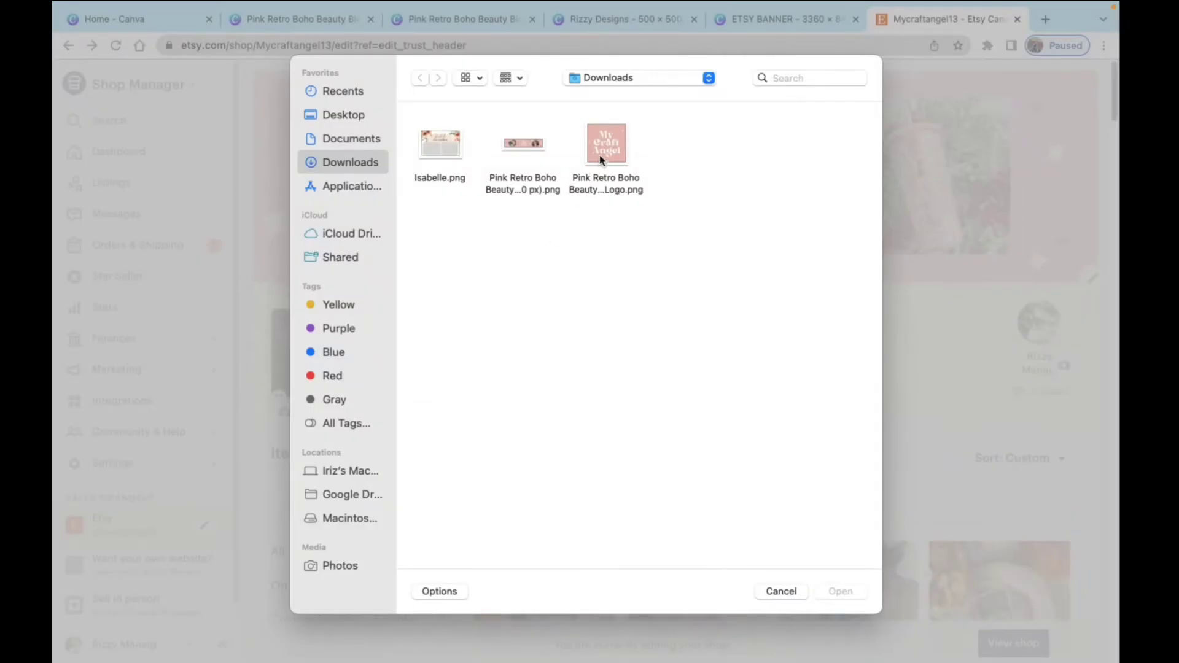
left_click(601, 157)
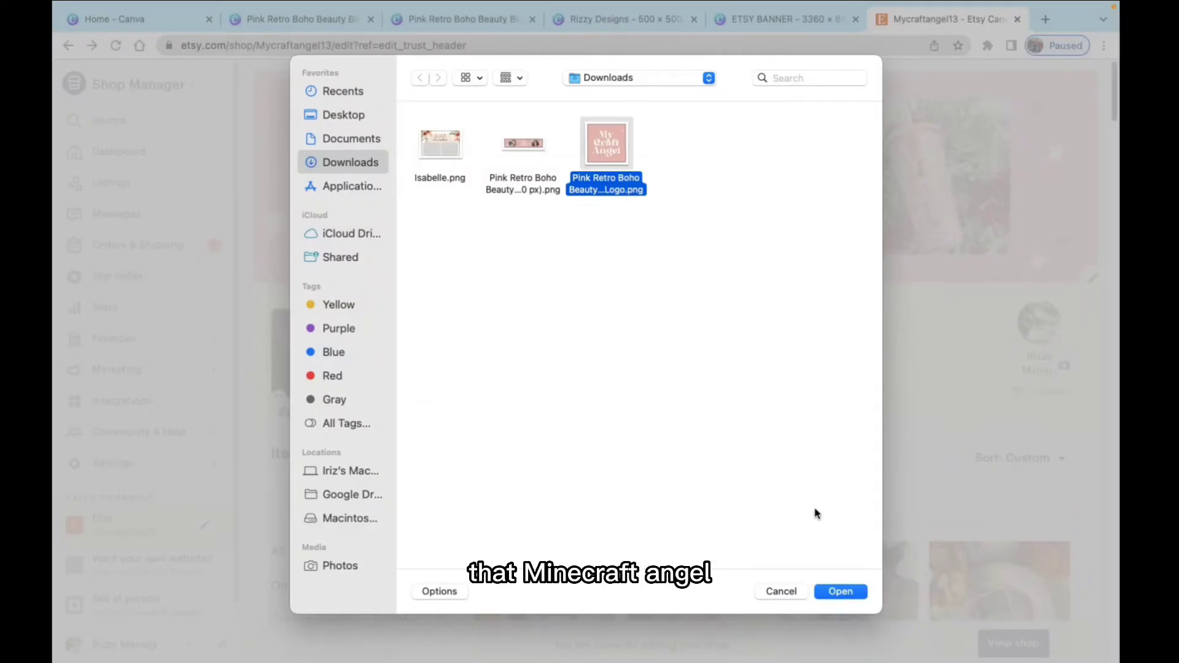
left_click(850, 594)
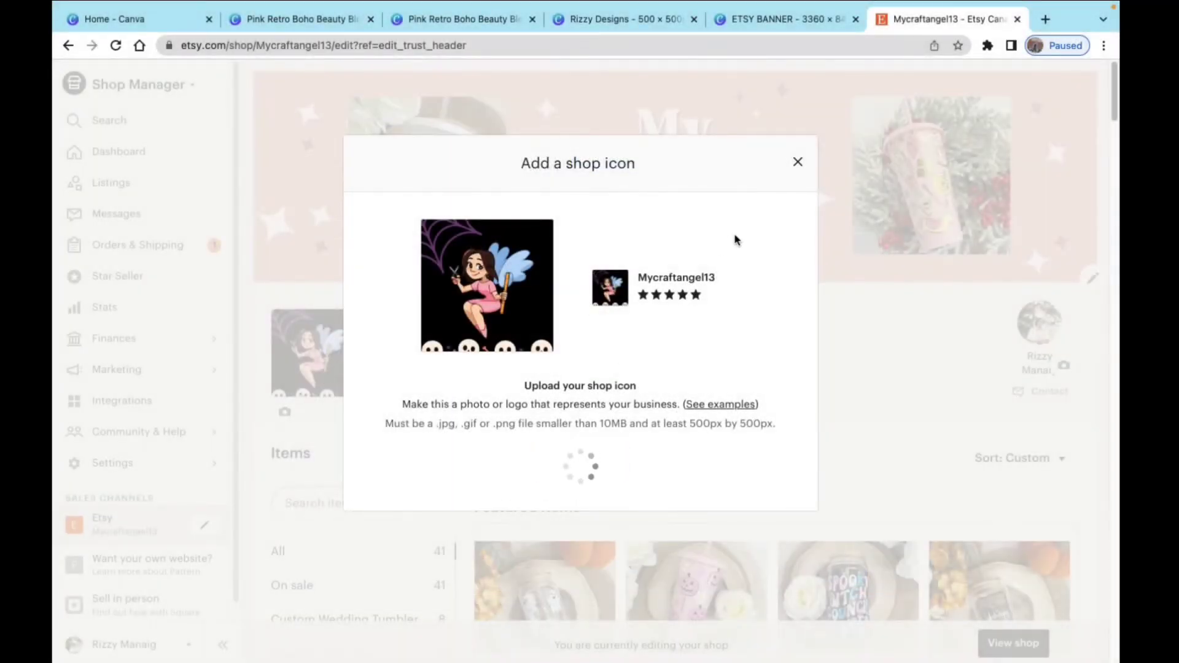
left_click(610, 437)
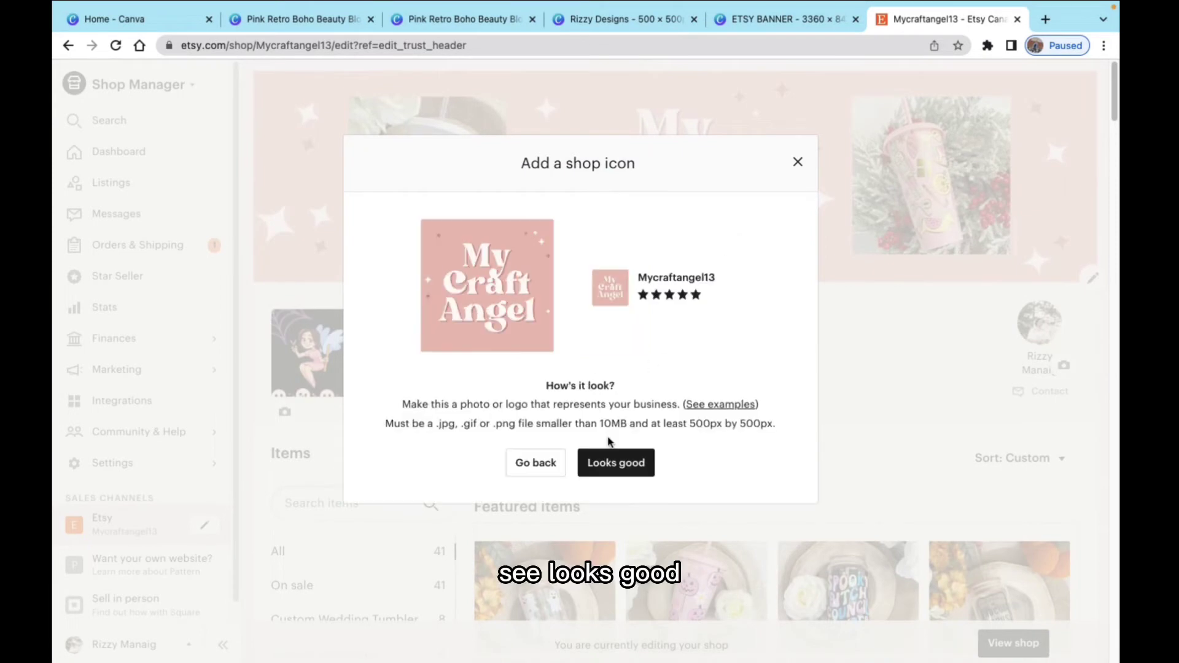
left_click(630, 479)
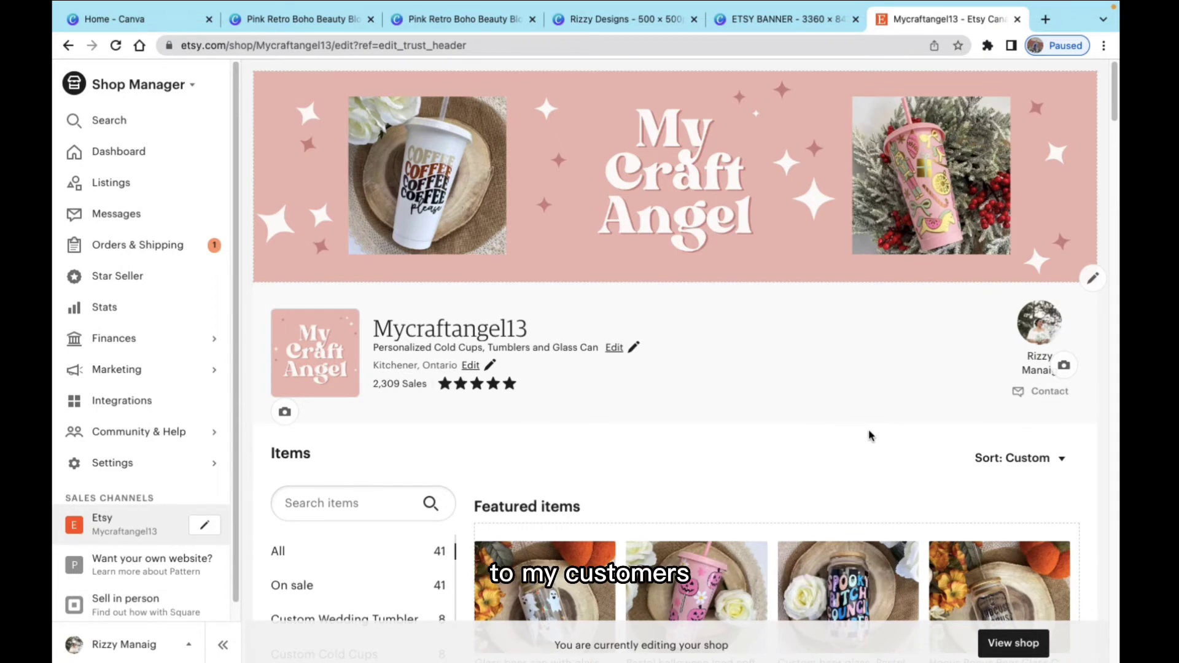
Step: Look over the edited shop page and open its public view to check the banner and icon
scroll(869, 436, "down", 5)
scroll(885, 532, "up", 5)
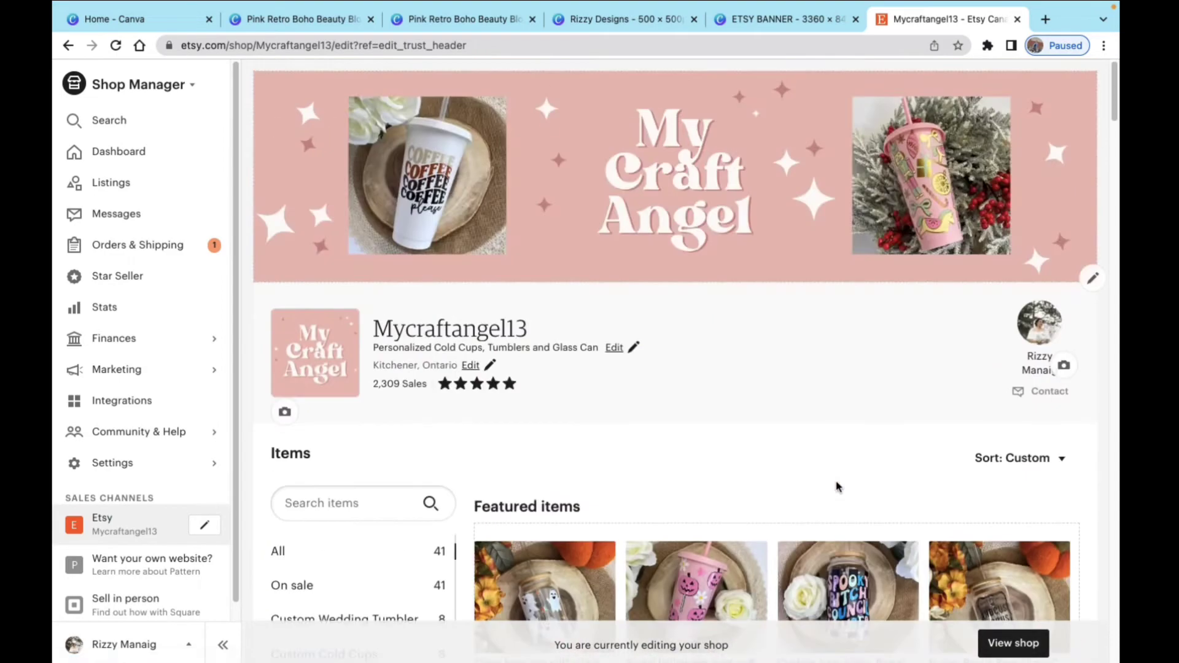
left_click(1013, 643)
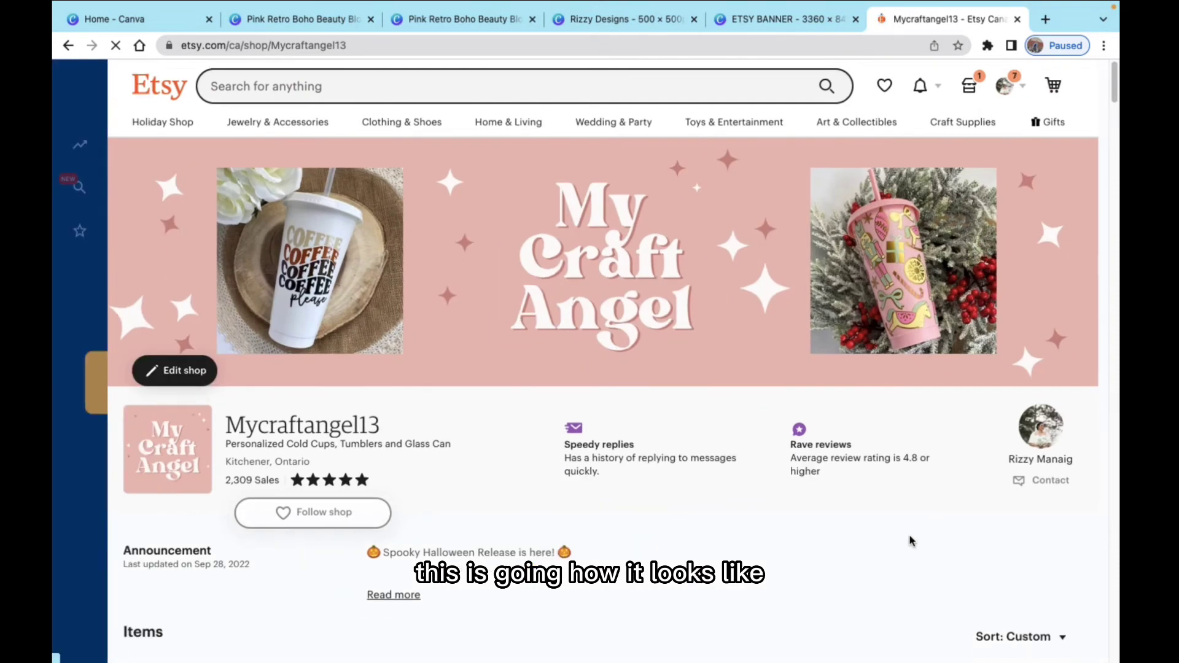
scroll(891, 514, "down", 3)
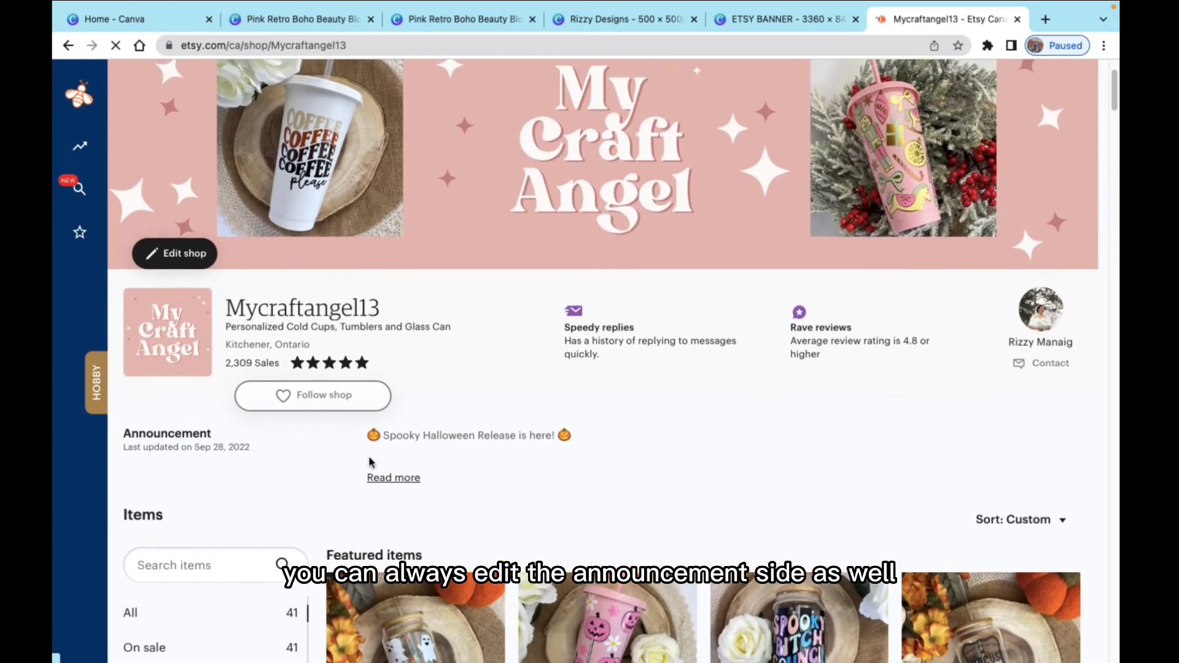
Step: Expand the full shop announcement and highlight the Halloween release line and the personalized drinkware offer line for review
left_click(392, 478)
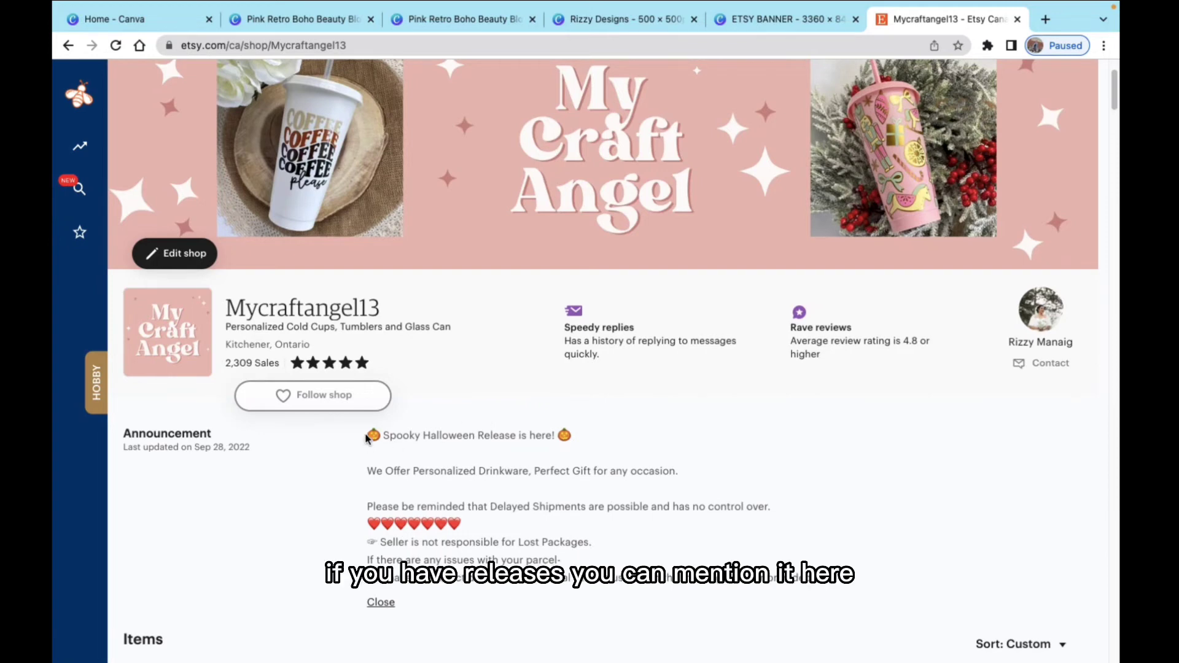
left_click_drag(367, 437, 582, 434)
left_click(512, 469)
left_click_drag(370, 470, 688, 470)
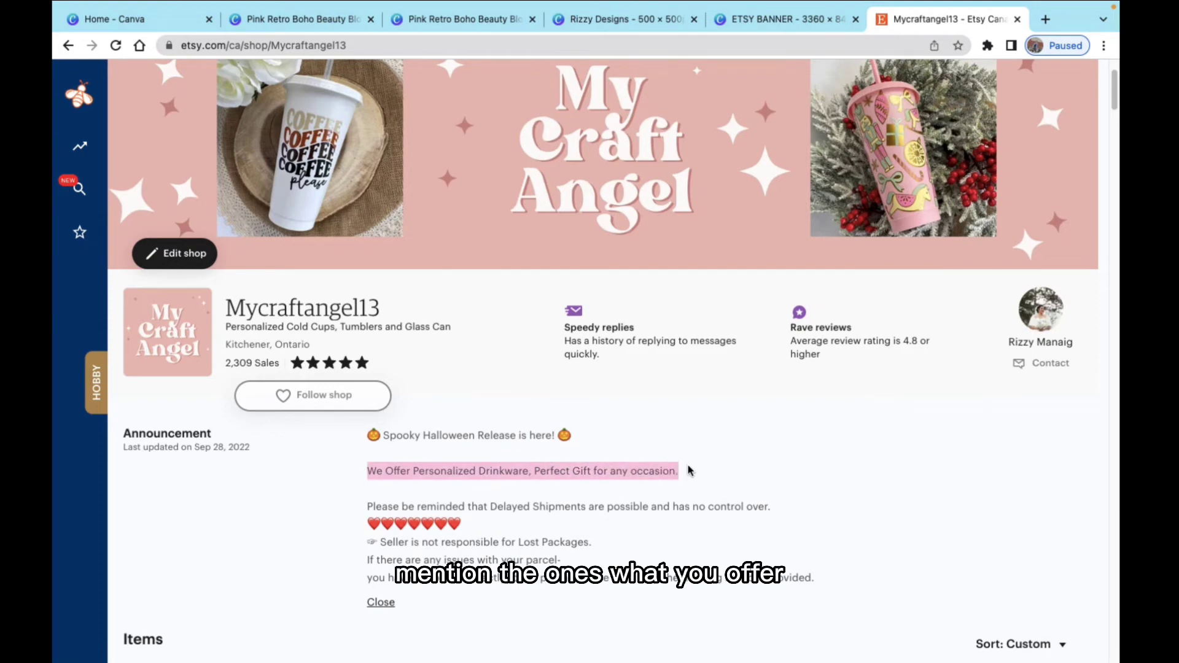